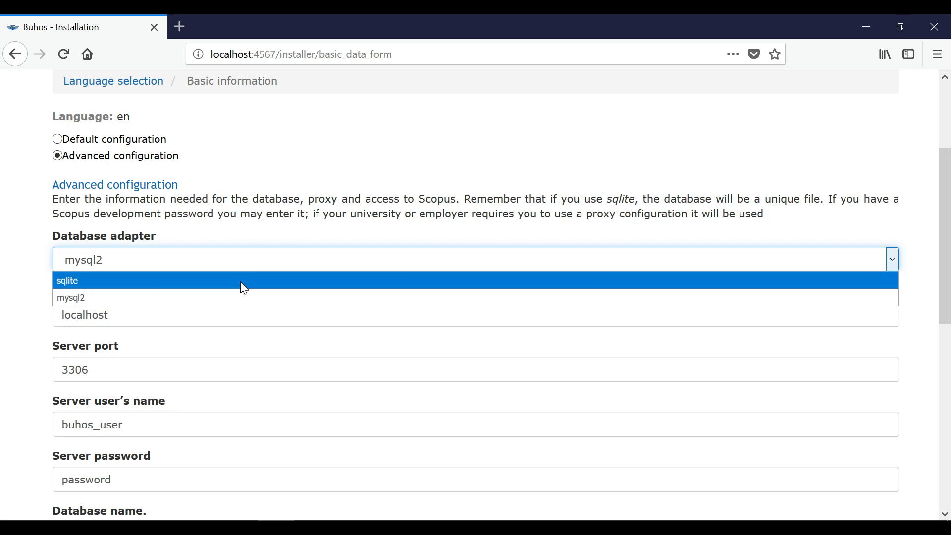
Step: Enter the Scopus API key and the proxy user name and password in the installer settings
{"action": "scroll", "coordinate": [213, 343], "scroll_direction": "up", "scroll_amount": 3}
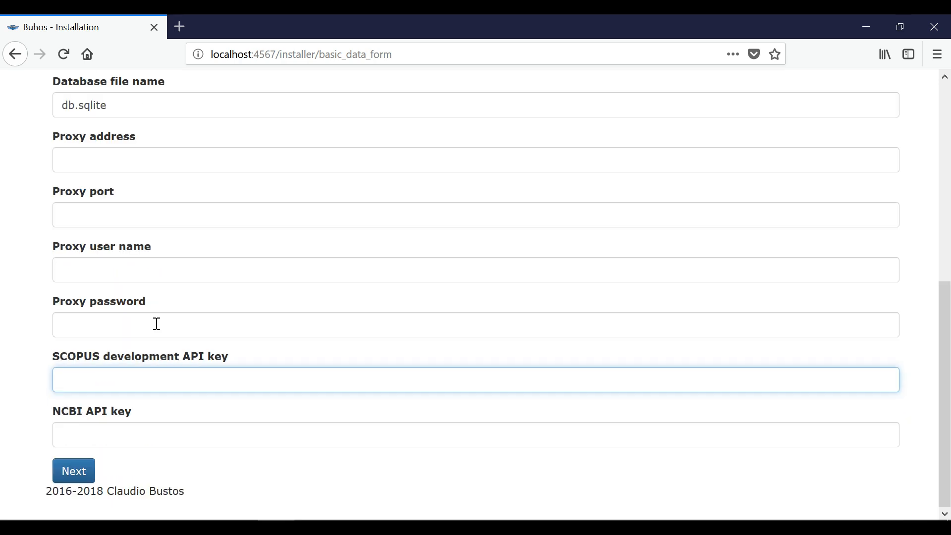
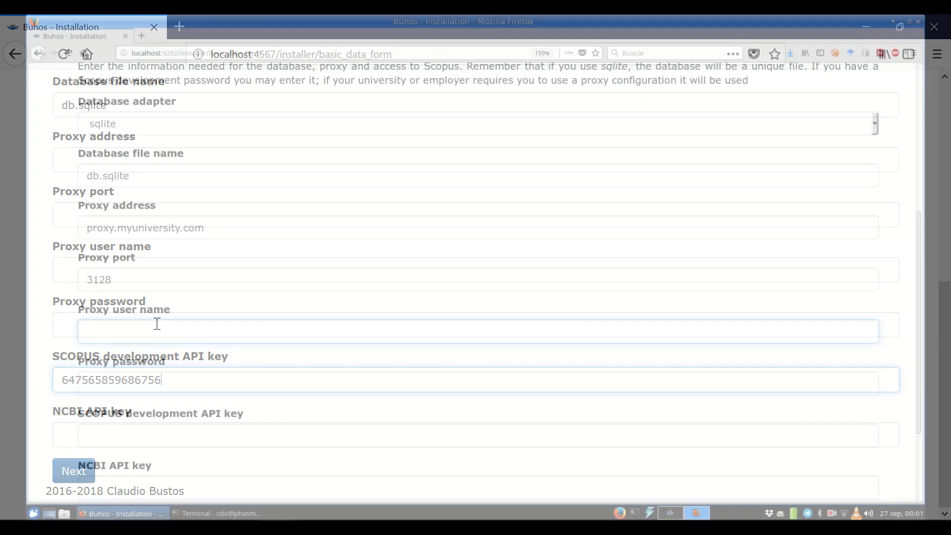
{"action": "key", "text": "Tab"}
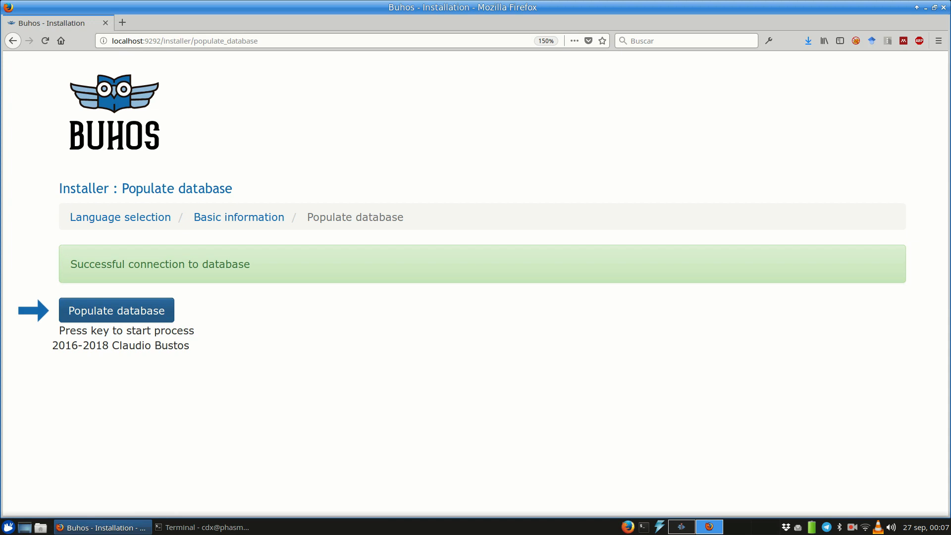
Step: Populate the sqlite database with its tables, then finalize the installation to reach the Administrator dashboard
{"action": "left_click", "coordinate": [117, 310]}
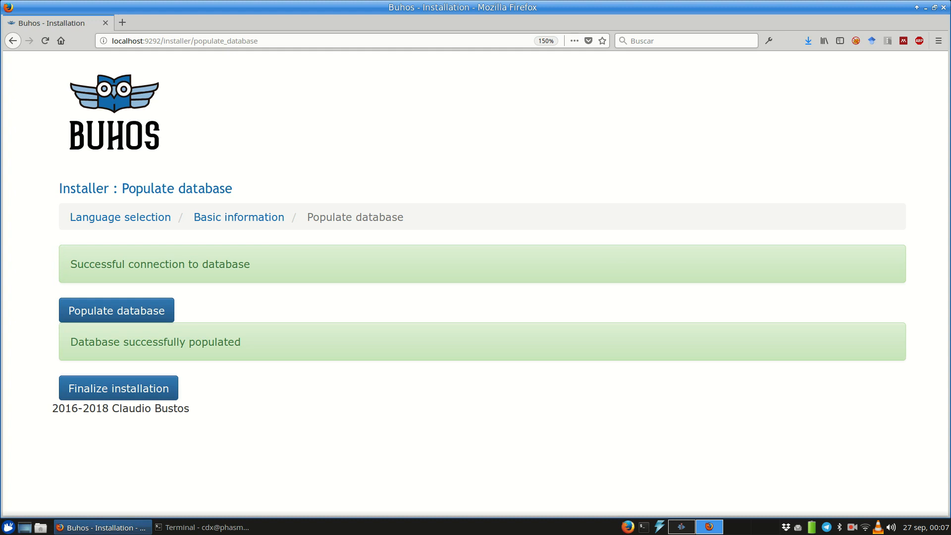
{"action": "left_click", "coordinate": [119, 388]}
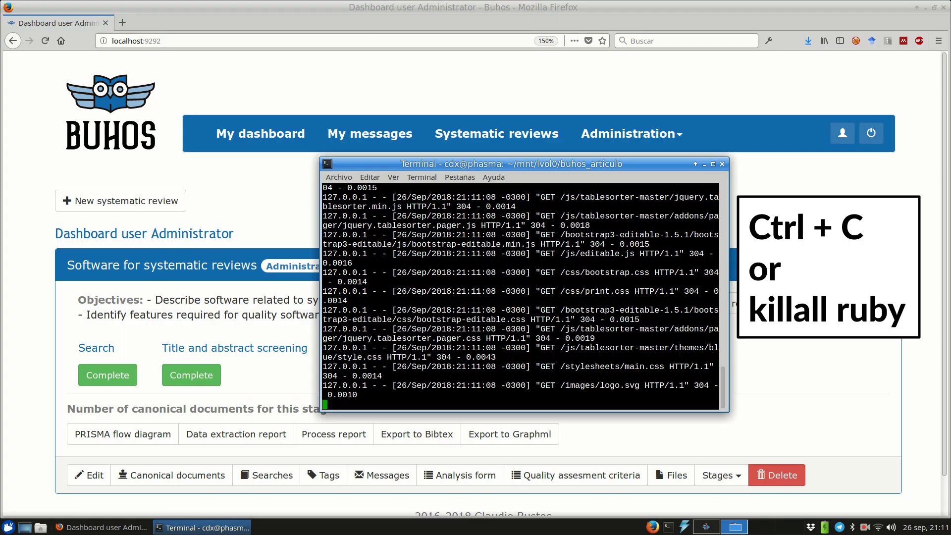
Step: Stop the Buhos server with Ctrl+C and close the cmd.exe console window
{"action": "key", "text": "ctrl+c"}
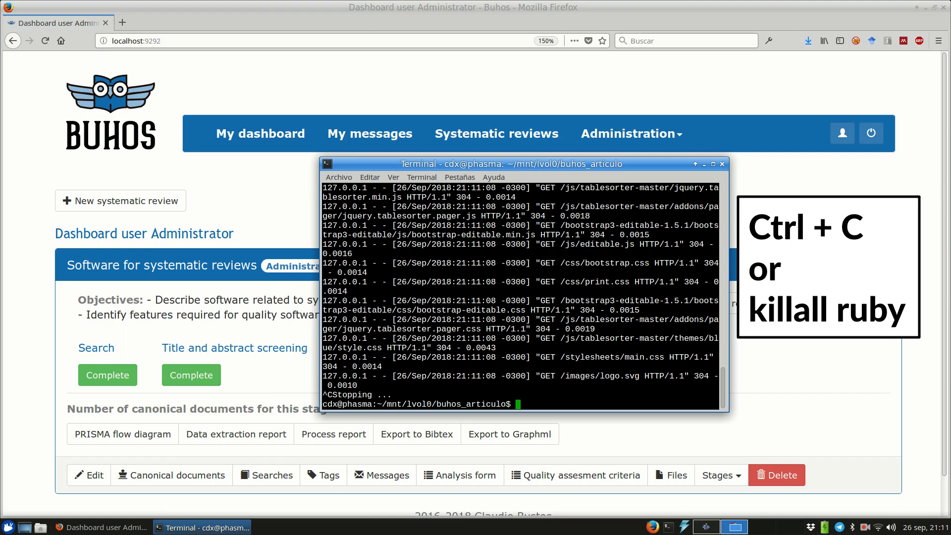
{"action": "left_click", "coordinate": [865, 527]}
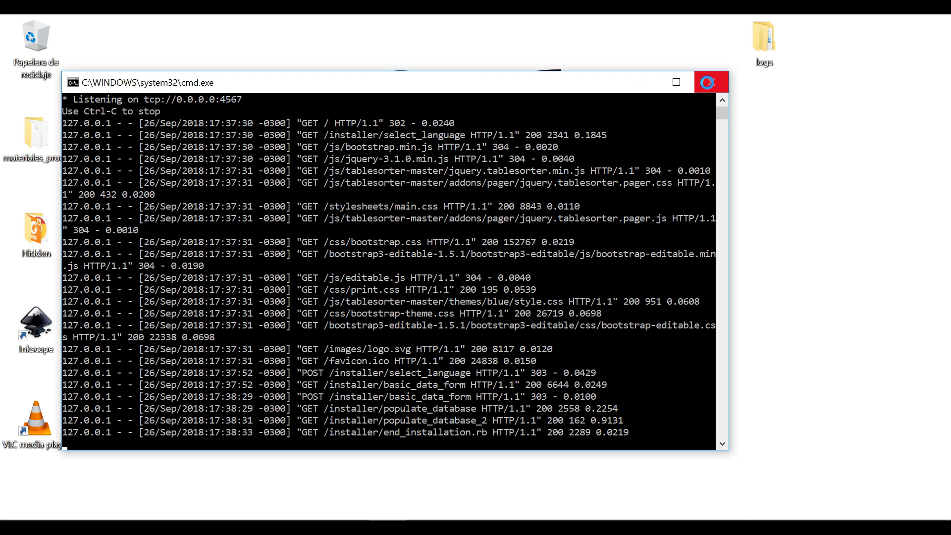
{"action": "left_click", "coordinate": [707, 82]}
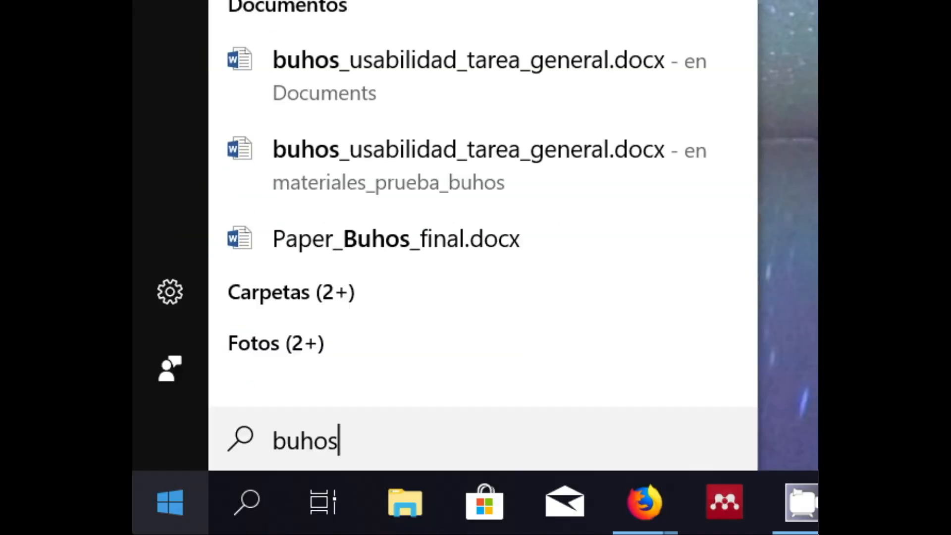
Step: Launch Buhos from its Start menu folder and retry loading localhost:4567 in Firefox
{"action": "left_click", "coordinate": [170, 500]}
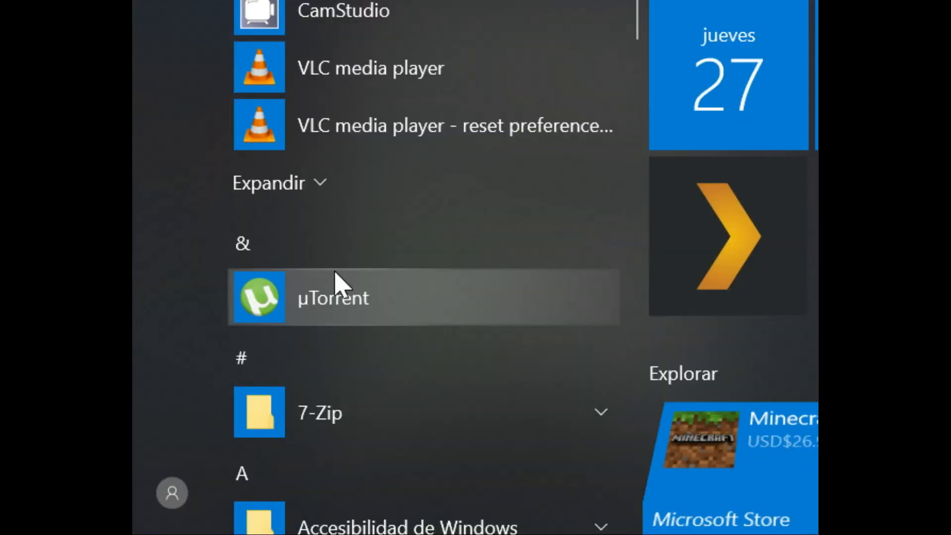
{"action": "scroll", "coordinate": [396, 346], "scroll_direction": "down", "scroll_amount": 5}
{"action": "left_click", "coordinate": [397, 392]}
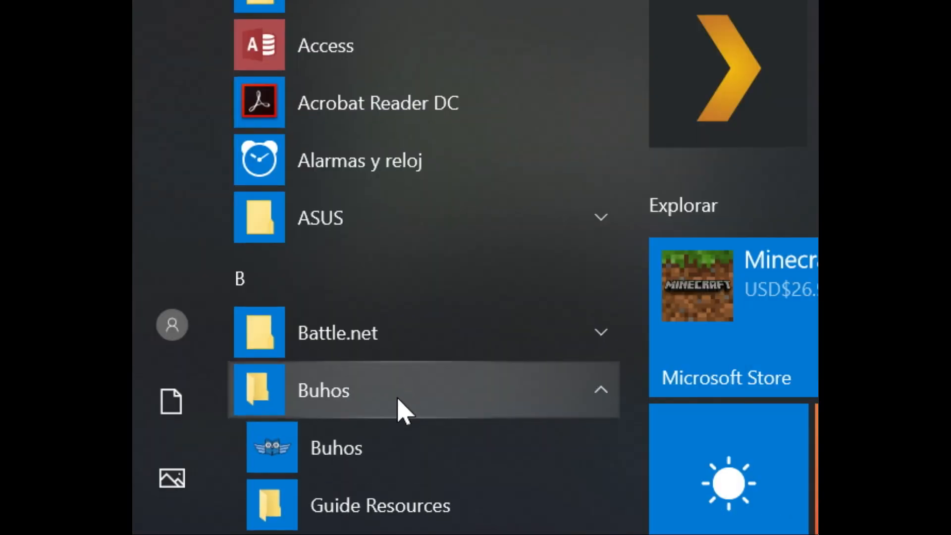
{"action": "scroll", "coordinate": [397, 396], "scroll_direction": "down", "scroll_amount": 1}
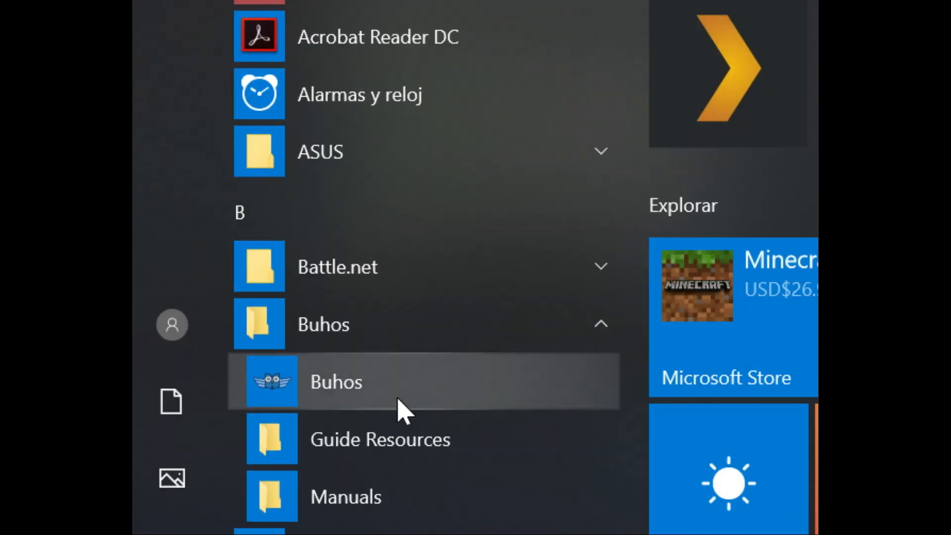
{"action": "left_click", "coordinate": [399, 403]}
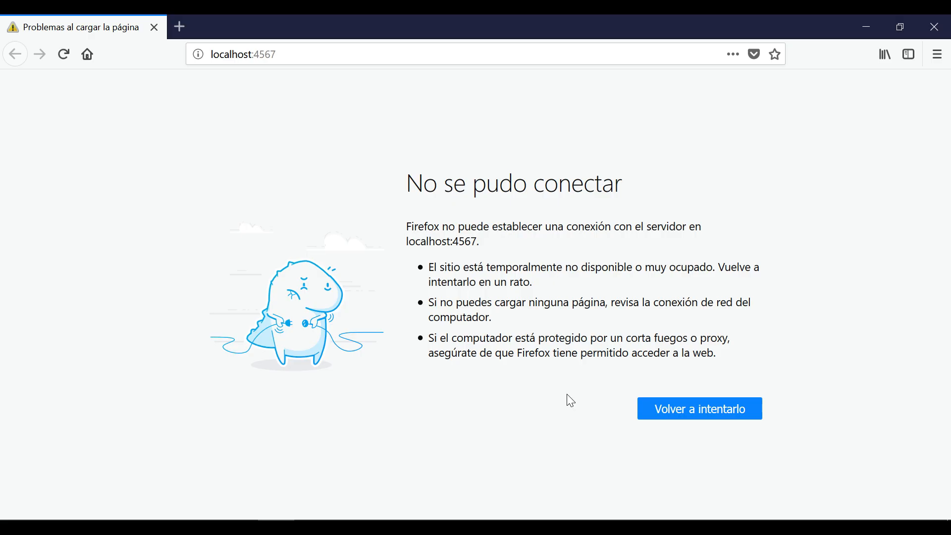
{"action": "left_click", "coordinate": [64, 56]}
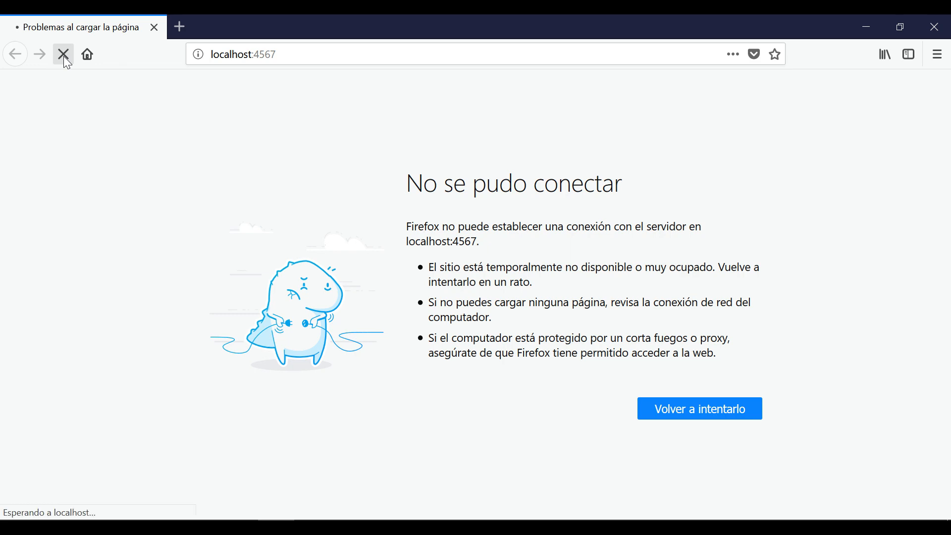
Step: Sign in with the administrator account, decline saving the login, and reload the dashboard
{"action": "left_click", "coordinate": [407, 358]}
{"action": "type", "text": "admin"}
{"action": "key", "text": "Tab"}
{"action": "type", "text": "admin"}
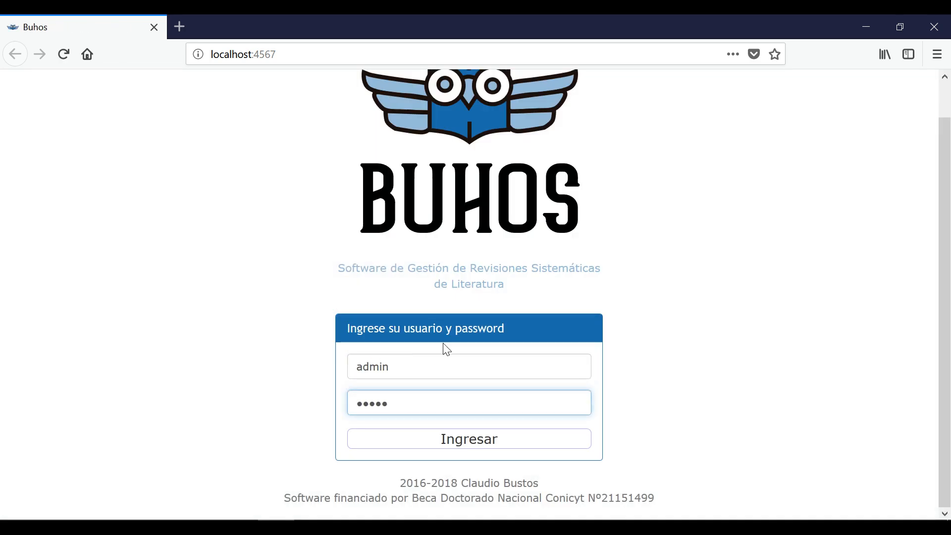
{"action": "left_click", "coordinate": [460, 442]}
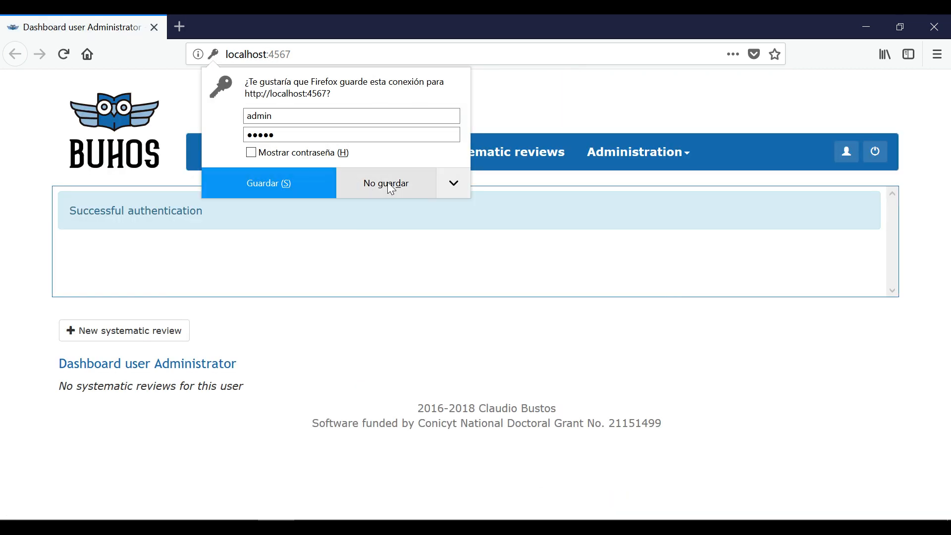
{"action": "left_click", "coordinate": [369, 186]}
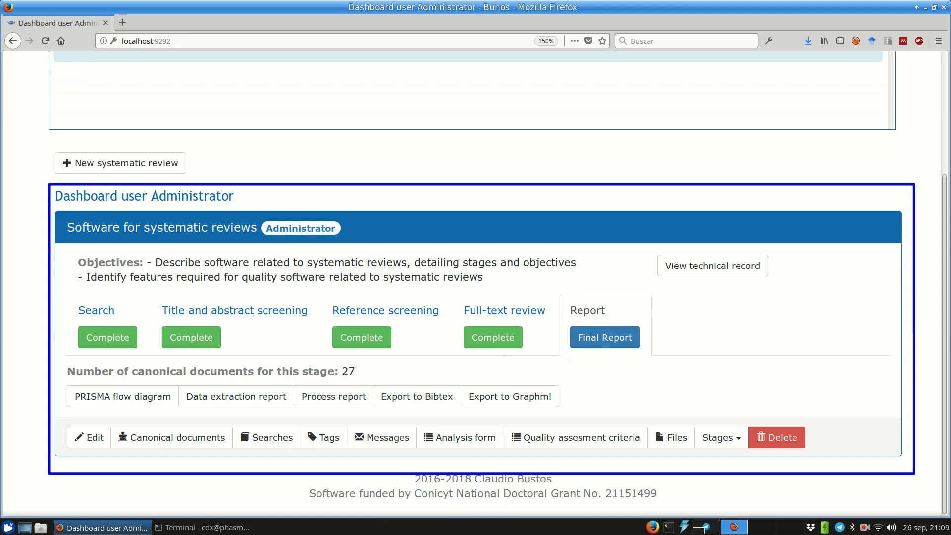
{"action": "scroll", "coordinate": [475, 283], "scroll_direction": "up", "scroll_amount": 4}
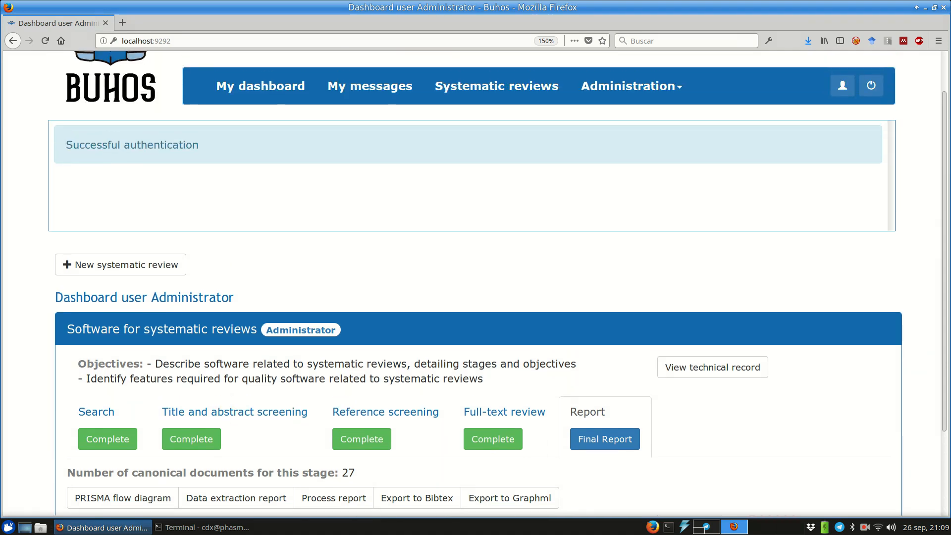
{"action": "left_click", "coordinate": [260, 134]}
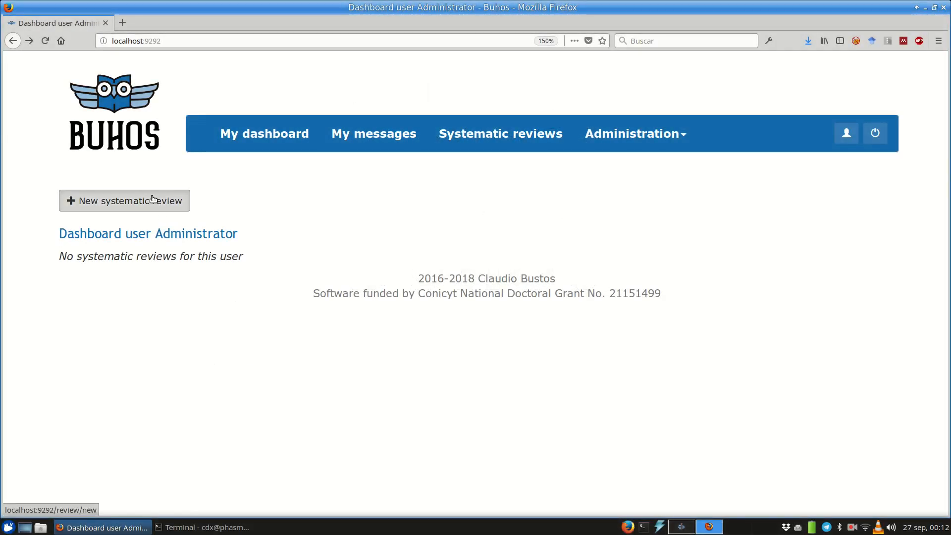
Step: Start a new systematic review and work down its form for 'software to support systematic reviews'
{"action": "left_click", "coordinate": [153, 199]}
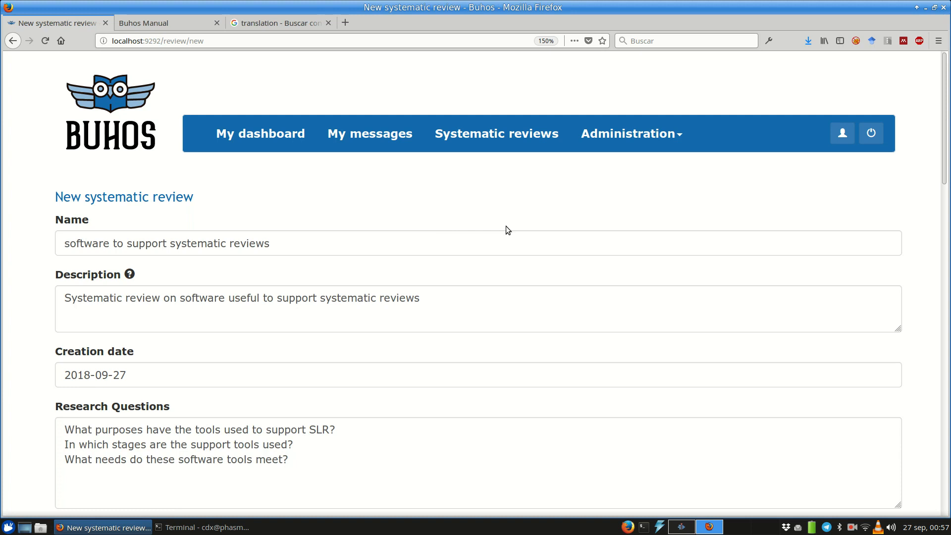
{"action": "scroll", "coordinate": [506, 227], "scroll_direction": "down", "scroll_amount": 5}
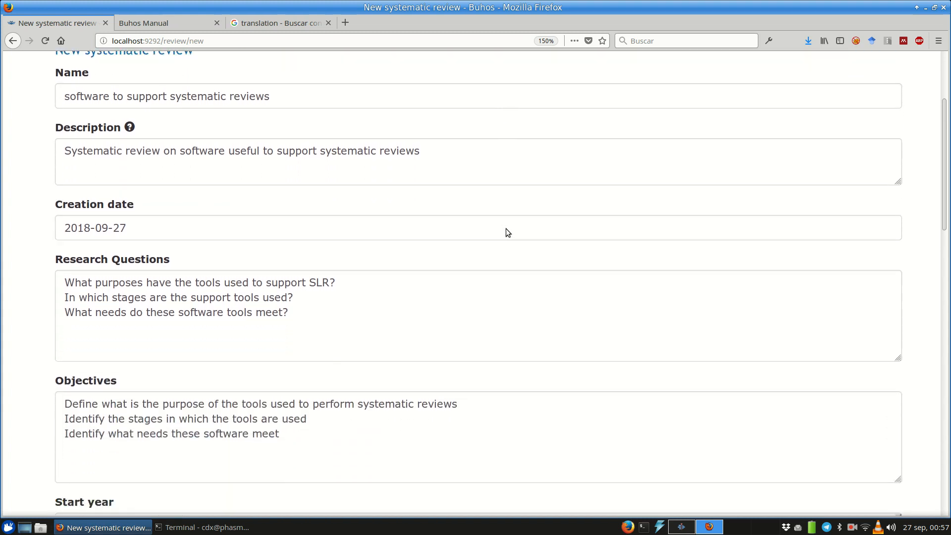
{"action": "scroll", "coordinate": [506, 230], "scroll_direction": "down", "scroll_amount": 4}
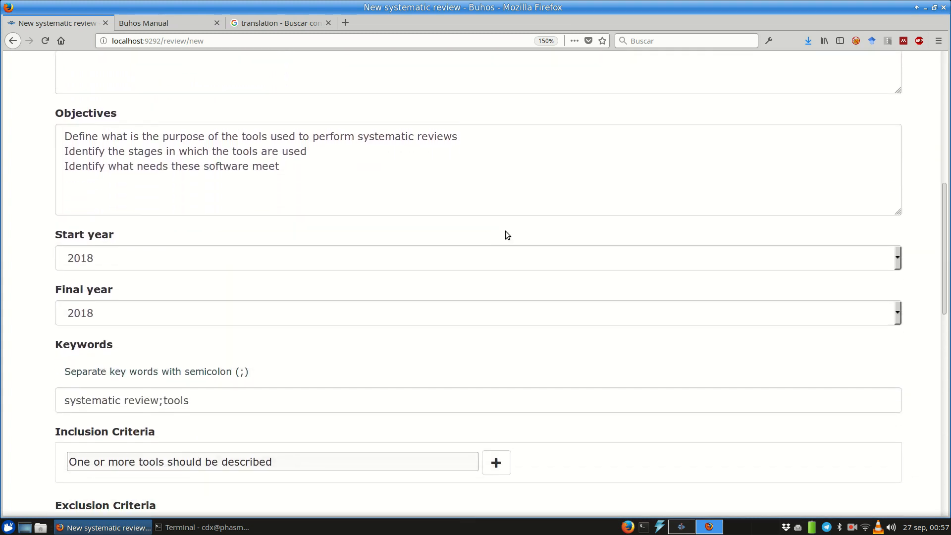
{"action": "scroll", "coordinate": [506, 233], "scroll_direction": "down", "scroll_amount": 5}
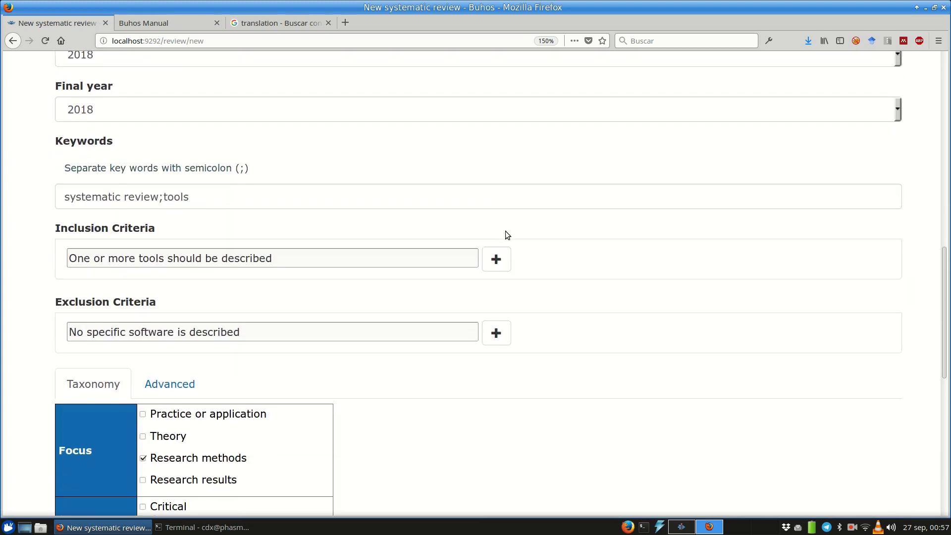
{"action": "scroll", "coordinate": [506, 232], "scroll_direction": "down", "scroll_amount": 6}
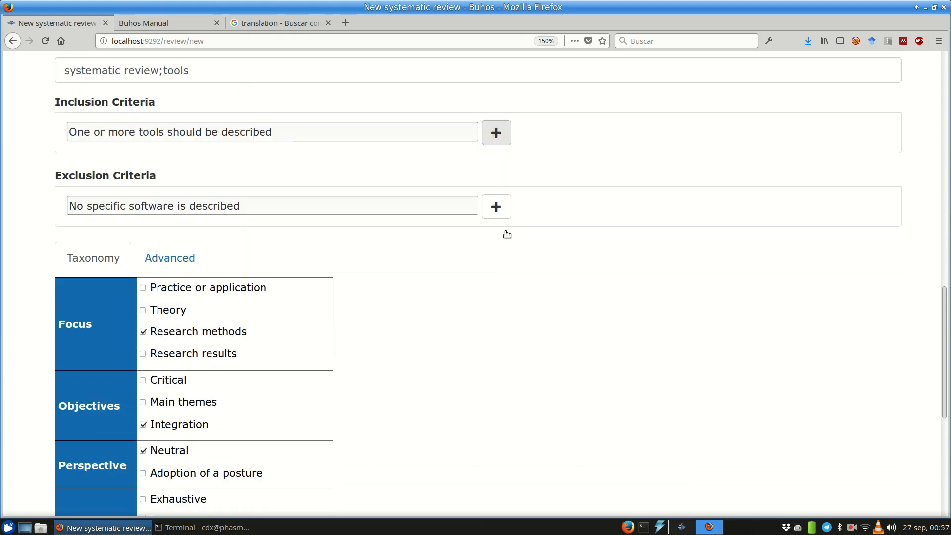
{"action": "scroll", "coordinate": [505, 231], "scroll_direction": "down", "scroll_amount": 3}
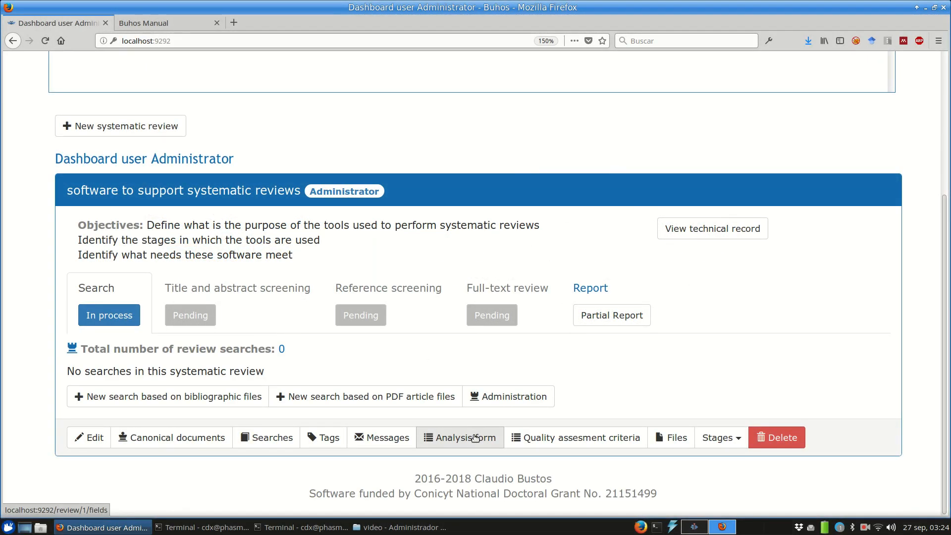
Step: In the analysis form, enter a new field with order 1, description 'Name of the tool', code 'name'
{"action": "left_click", "coordinate": [474, 437]}
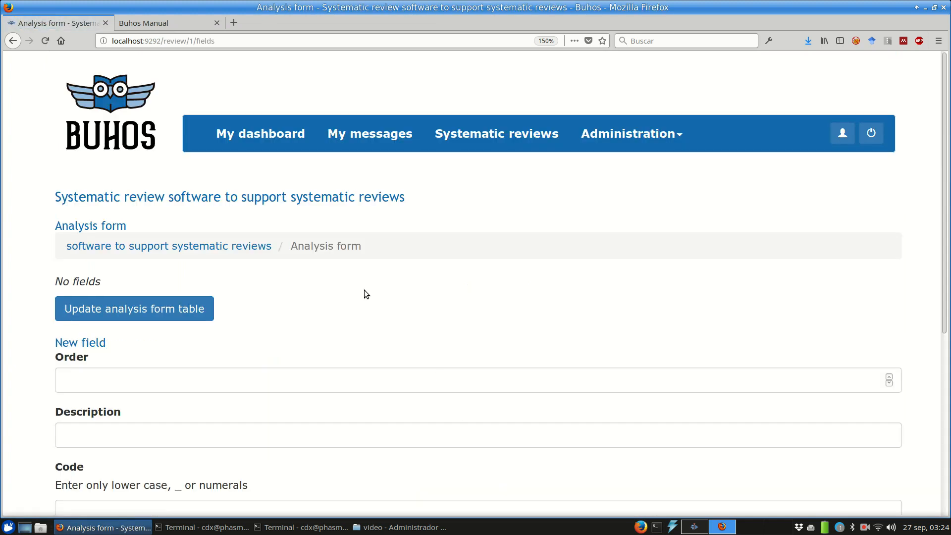
{"action": "scroll", "coordinate": [364, 291], "scroll_direction": "down", "scroll_amount": 3}
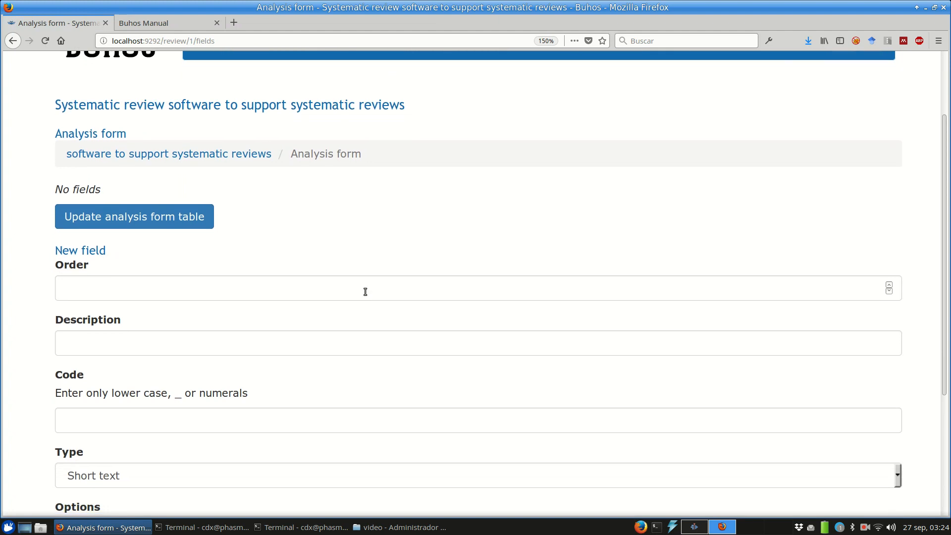
{"action": "left_click", "coordinate": [211, 290]}
{"action": "type", "text": "1"}
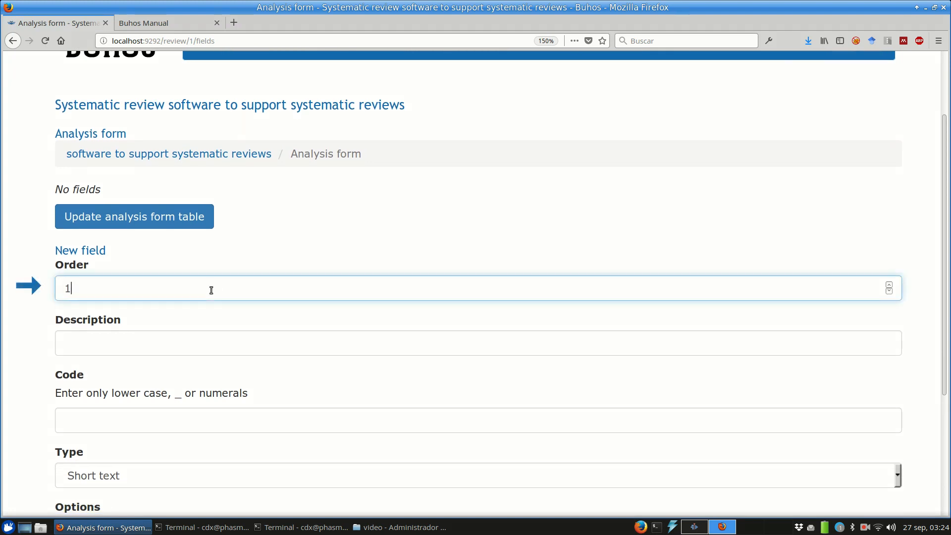
{"action": "key", "text": "Tab"}
{"action": "scroll", "coordinate": [211, 290], "scroll_direction": "down", "scroll_amount": 1}
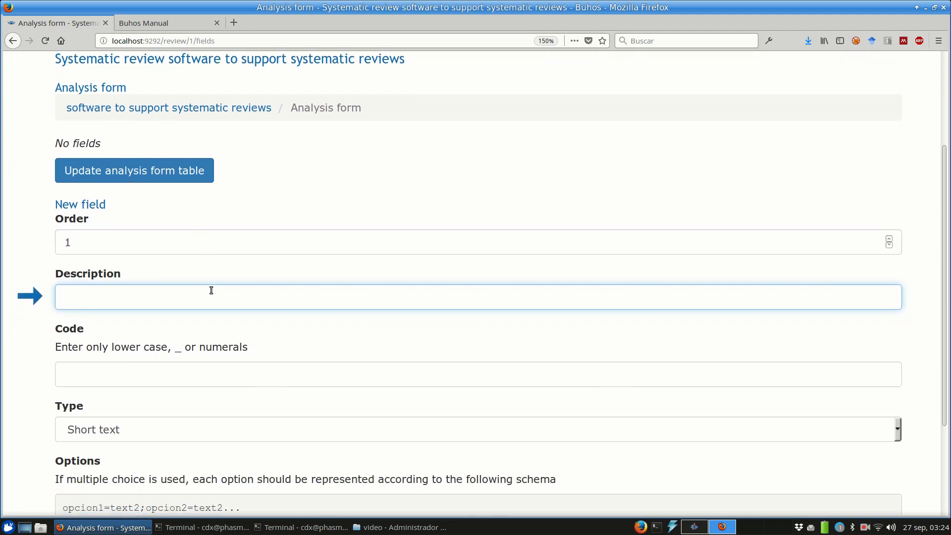
{"action": "type", "text": "Name of the tool"}
{"action": "key", "text": "Tab"}
{"action": "type", "text": "name"}
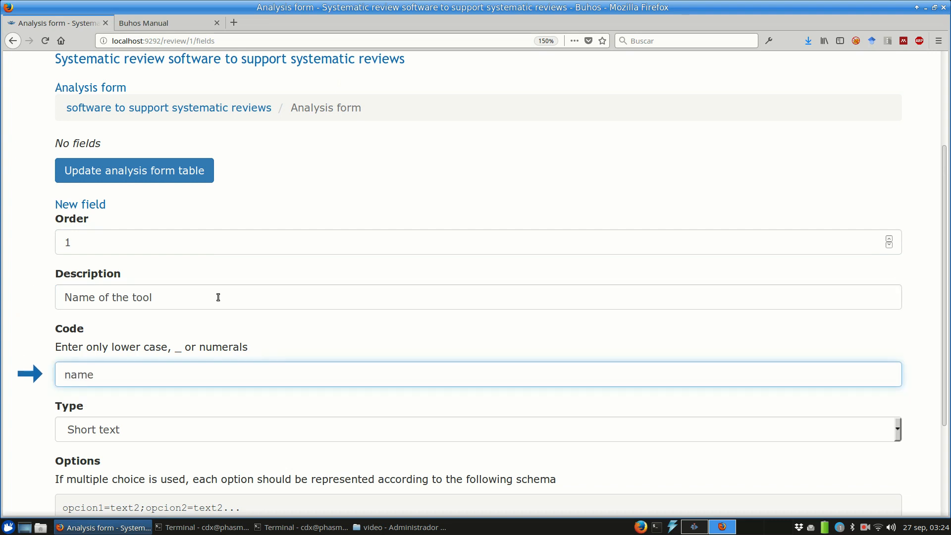
Step: Make the field type Long text and create the form field
{"action": "scroll", "coordinate": [218, 297], "scroll_direction": "down", "scroll_amount": 2}
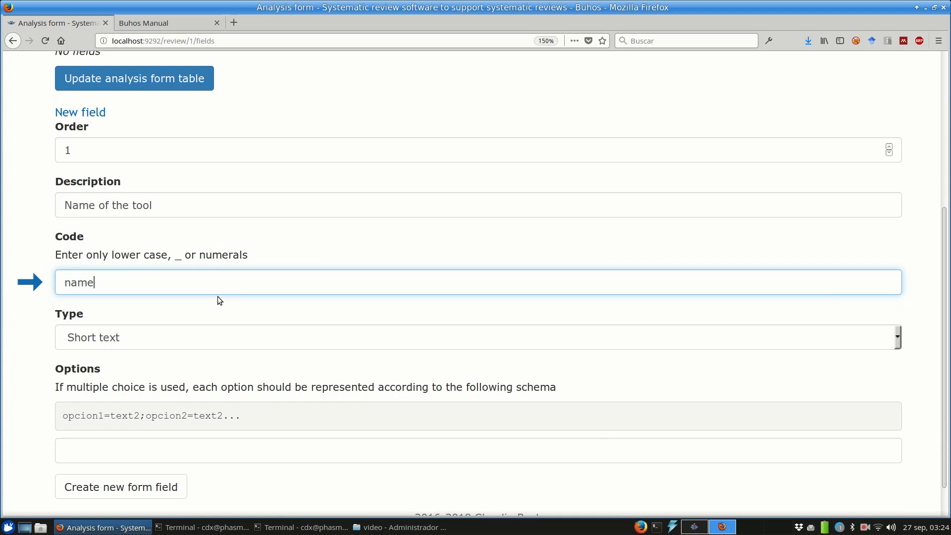
{"action": "scroll", "coordinate": [218, 301], "scroll_direction": "down", "scroll_amount": 1}
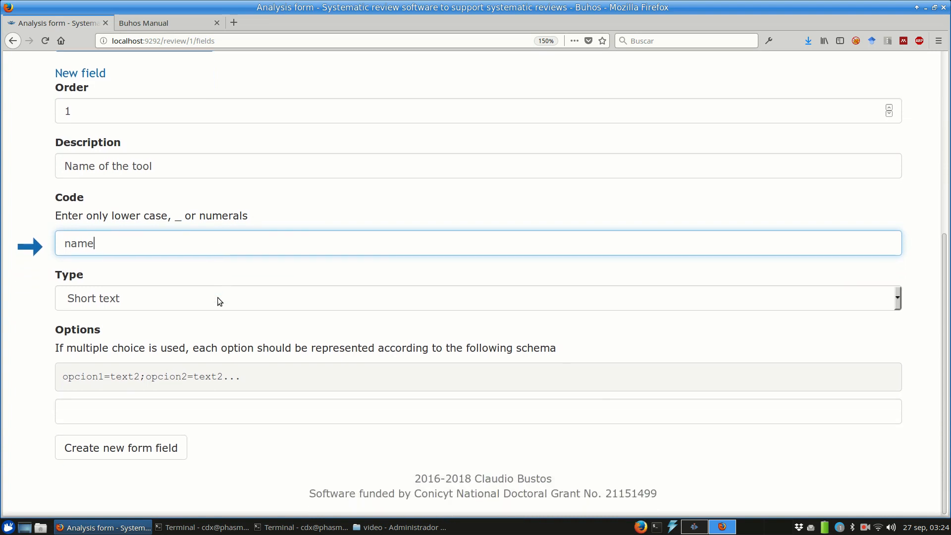
{"action": "left_click", "coordinate": [220, 300]}
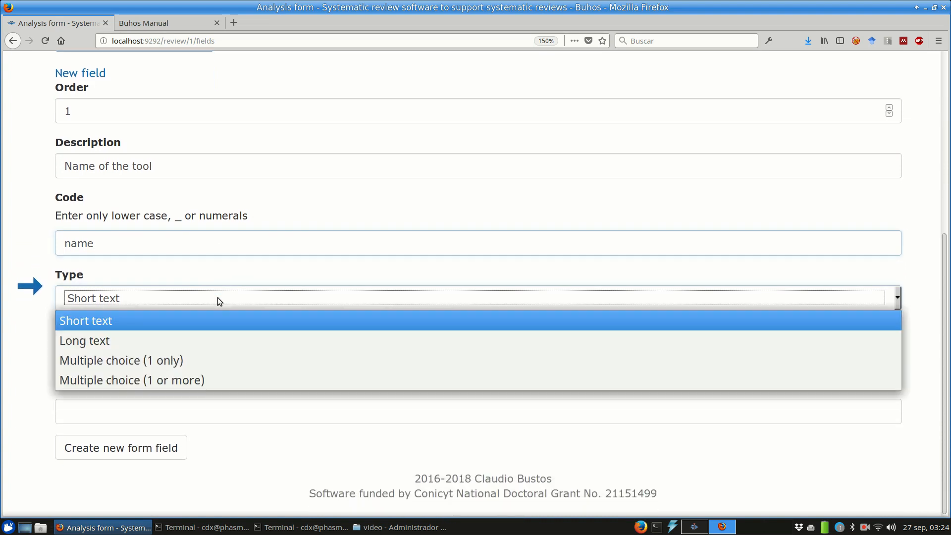
{"action": "left_click", "coordinate": [217, 349]}
{"action": "left_click", "coordinate": [120, 449]}
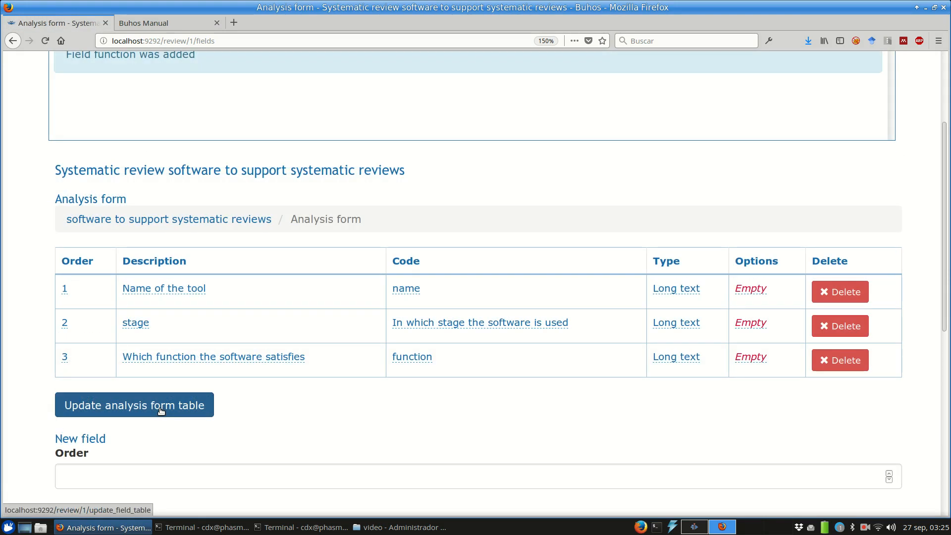
Step: Save the analysis form's three long-text fields with Update analysis form table
{"action": "left_click", "coordinate": [161, 410]}
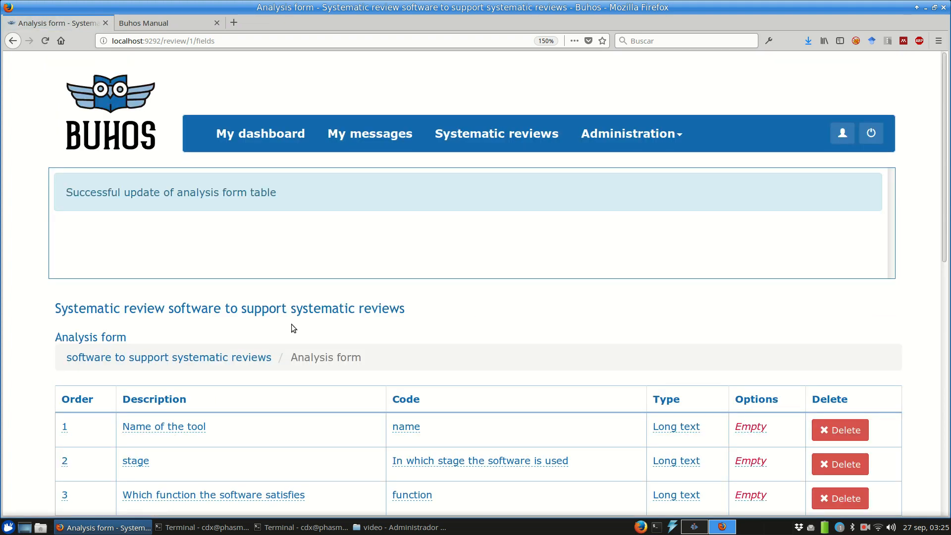
{"action": "scroll", "coordinate": [302, 298], "scroll_direction": "down", "scroll_amount": 1}
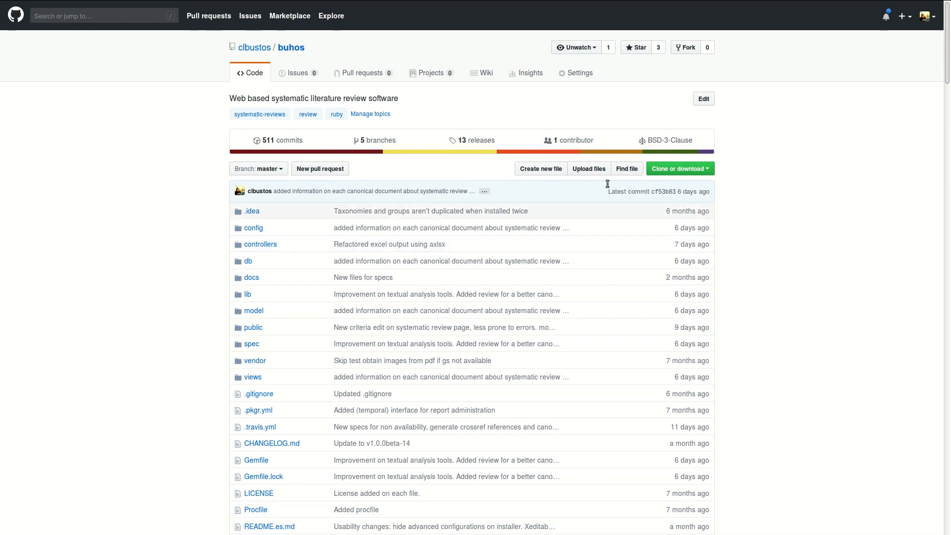
Step: Go into docs, then guide_resources, in the buhos repository and view manual.bib
{"action": "left_click", "coordinate": [251, 278]}
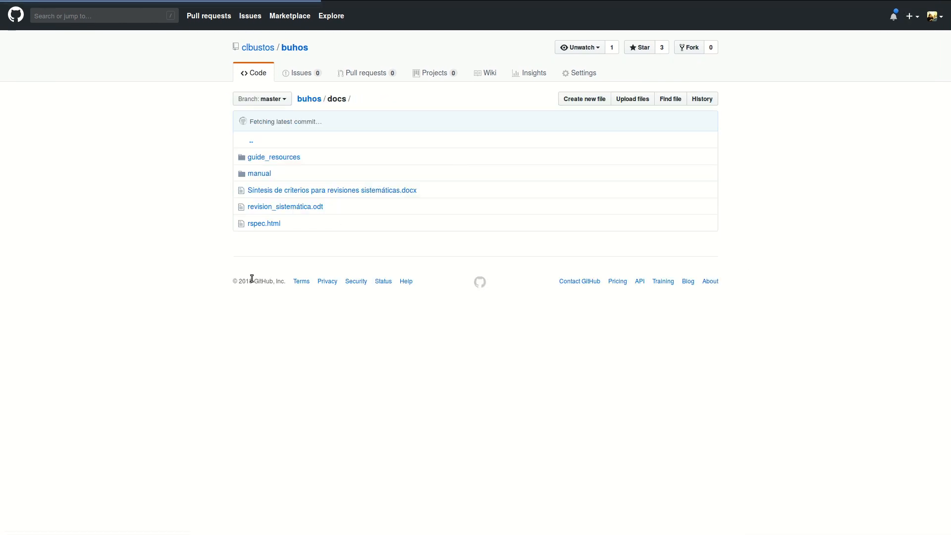
{"action": "left_click", "coordinate": [268, 158]}
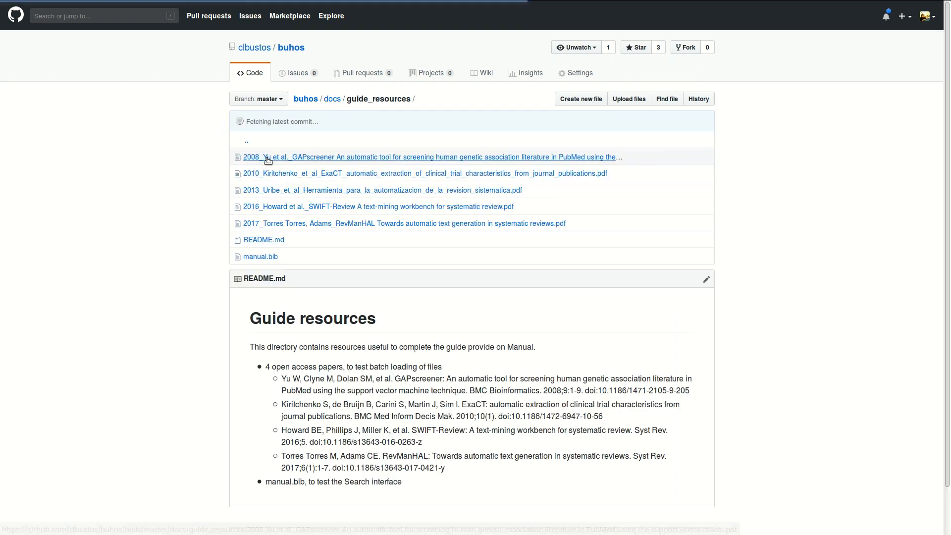
{"action": "left_click", "coordinate": [254, 257]}
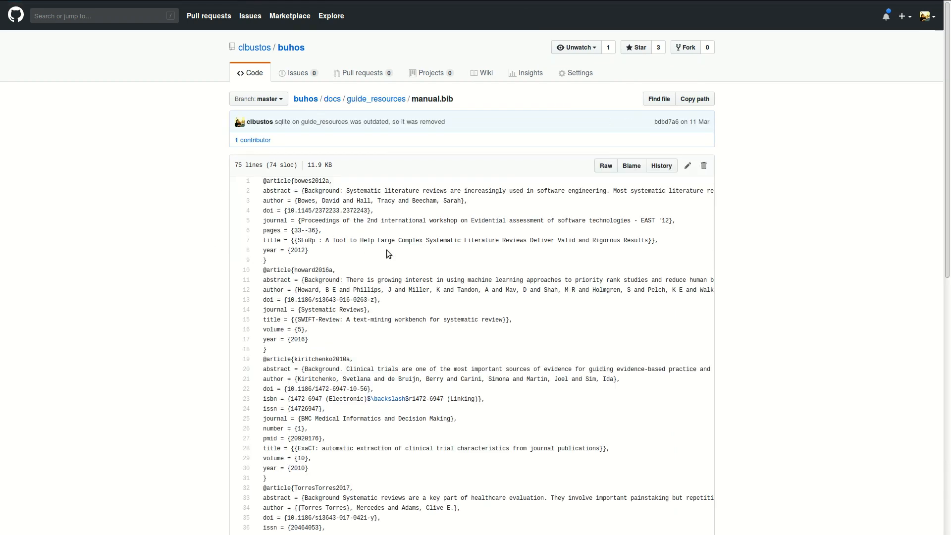
{"action": "scroll", "coordinate": [386, 251], "scroll_direction": "down", "scroll_amount": 6}
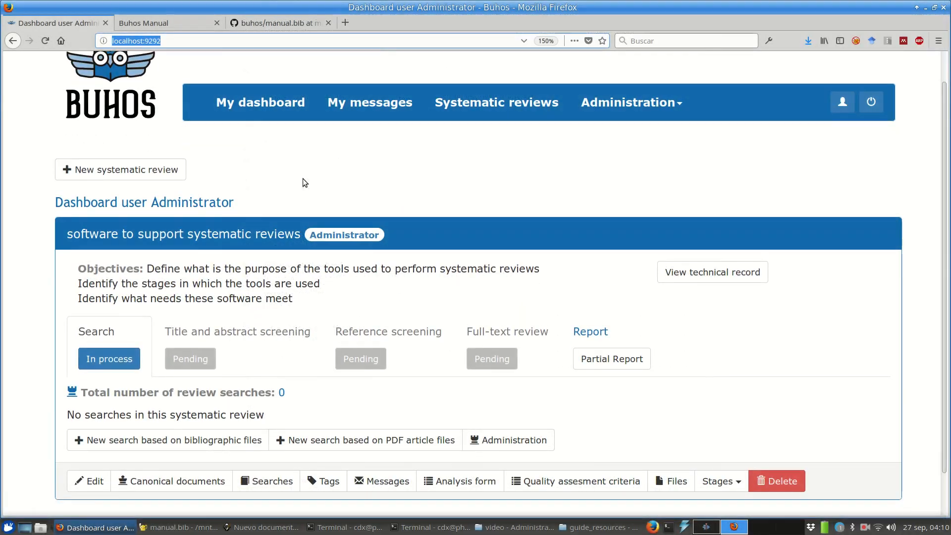
Step: Start a new search based on bibliographic files from the review dashboard
{"action": "scroll", "coordinate": [303, 179], "scroll_direction": "down", "scroll_amount": 3}
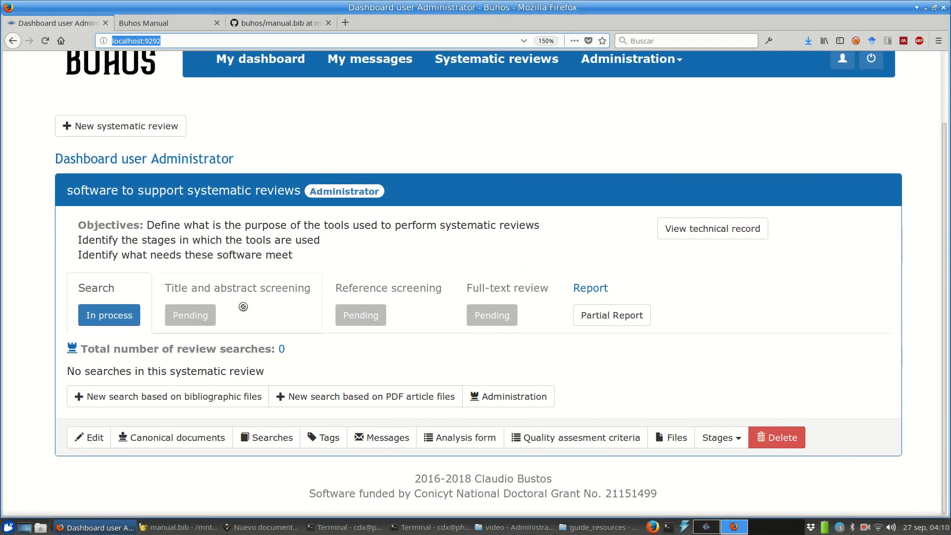
{"action": "left_click", "coordinate": [235, 399]}
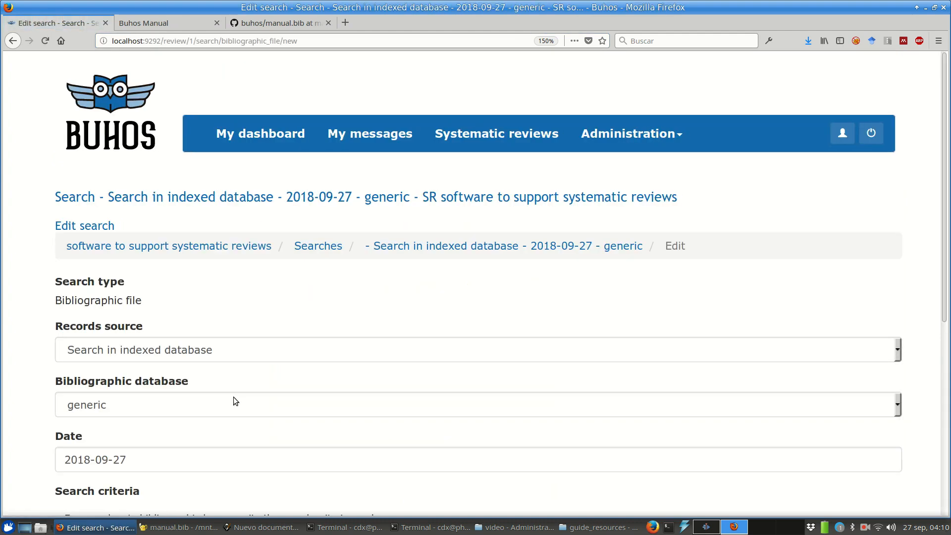
{"action": "scroll", "coordinate": [233, 397], "scroll_direction": "down", "scroll_amount": 1}
{"action": "scroll", "coordinate": [236, 400], "scroll_direction": "down", "scroll_amount": 1}
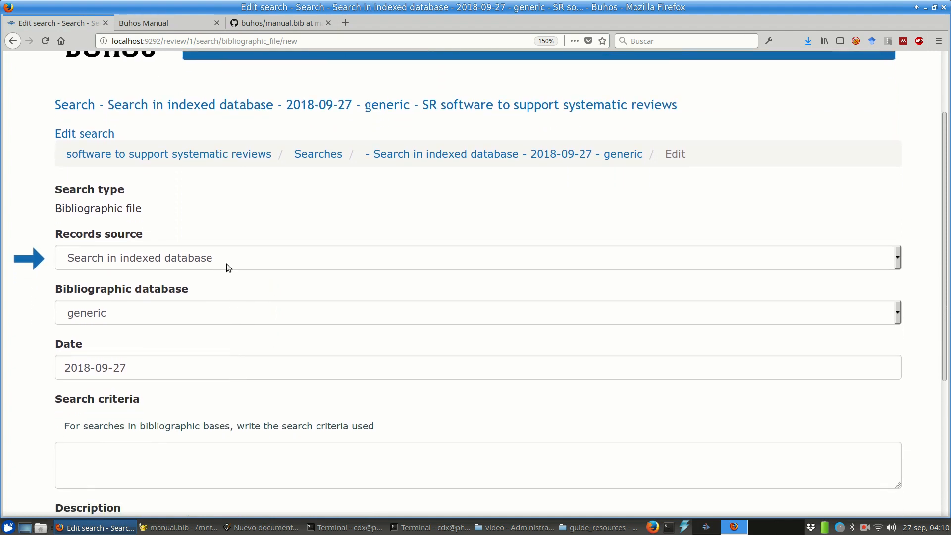
Step: Choose Informal search as the records source and begin the search description
{"action": "left_click", "coordinate": [224, 258]}
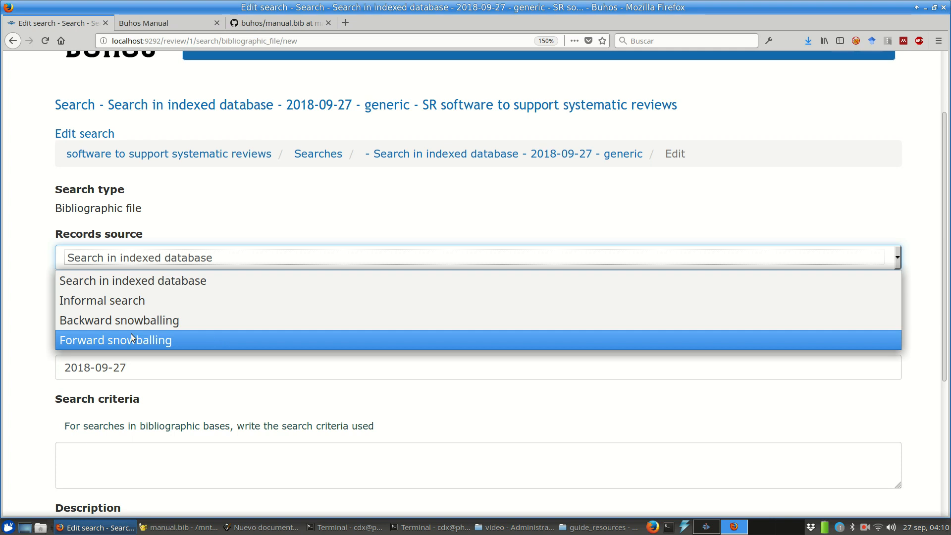
{"action": "left_click", "coordinate": [139, 302]}
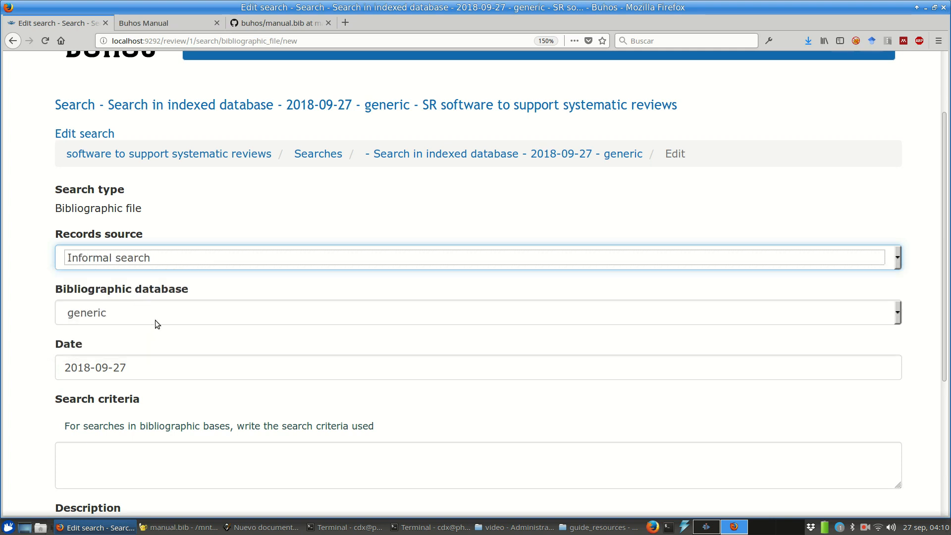
{"action": "scroll", "coordinate": [174, 287], "scroll_direction": "down", "scroll_amount": 1}
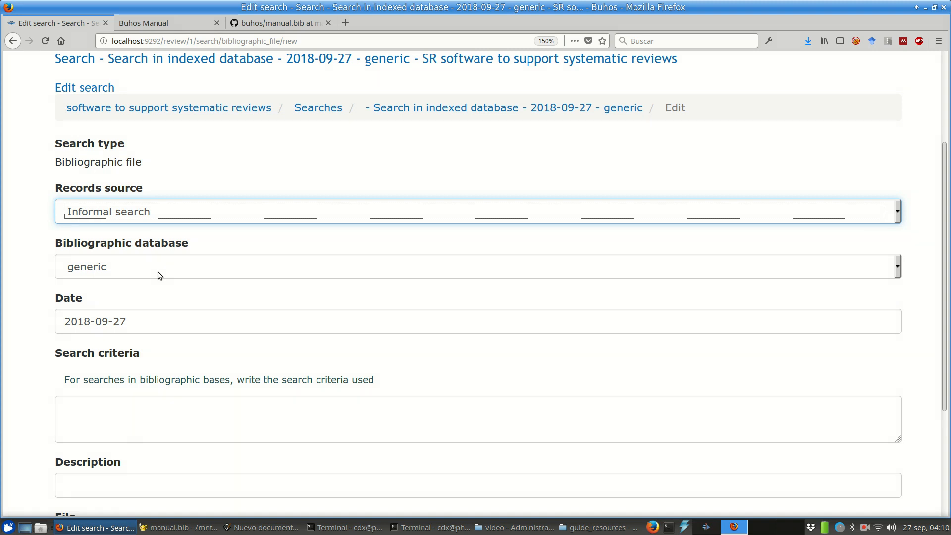
{"action": "scroll", "coordinate": [157, 271], "scroll_direction": "down", "scroll_amount": 1}
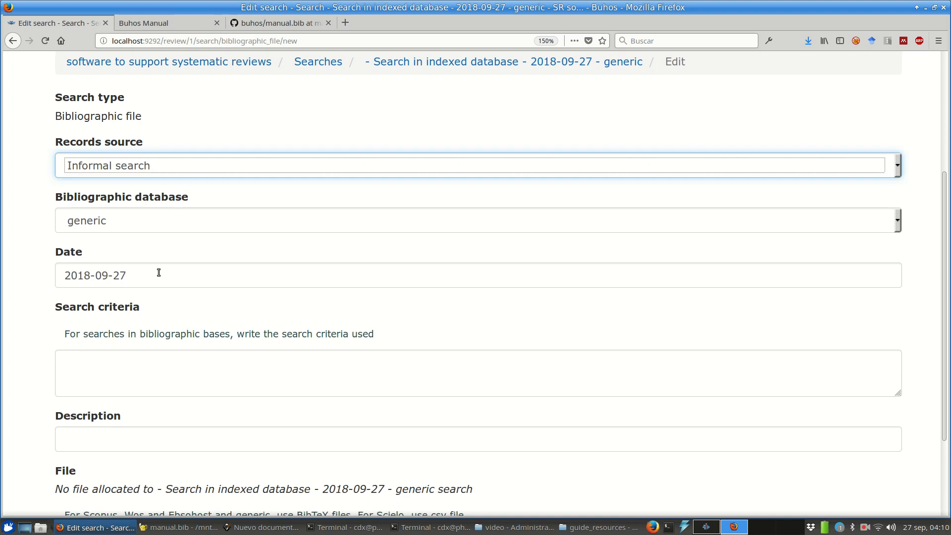
{"action": "scroll", "coordinate": [158, 274], "scroll_direction": "down", "scroll_amount": 2}
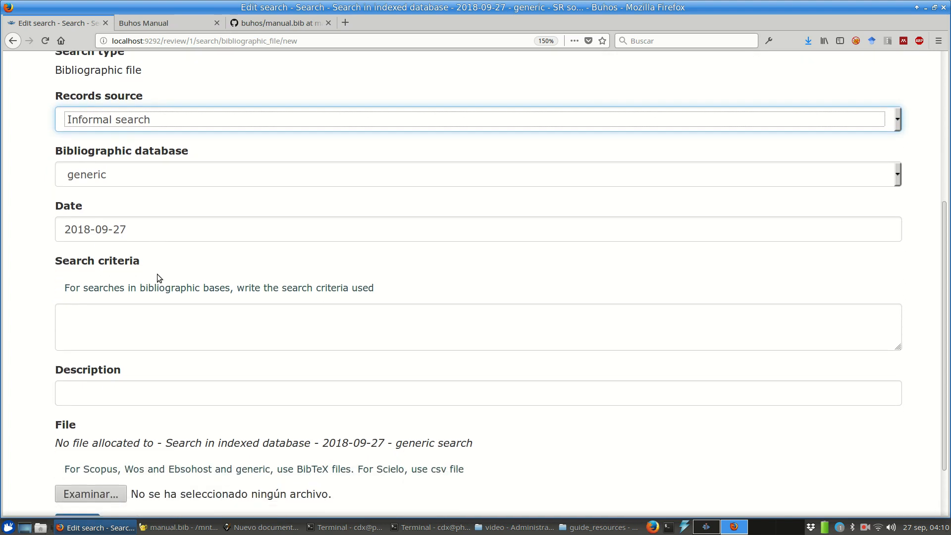
{"action": "left_click", "coordinate": [136, 346]}
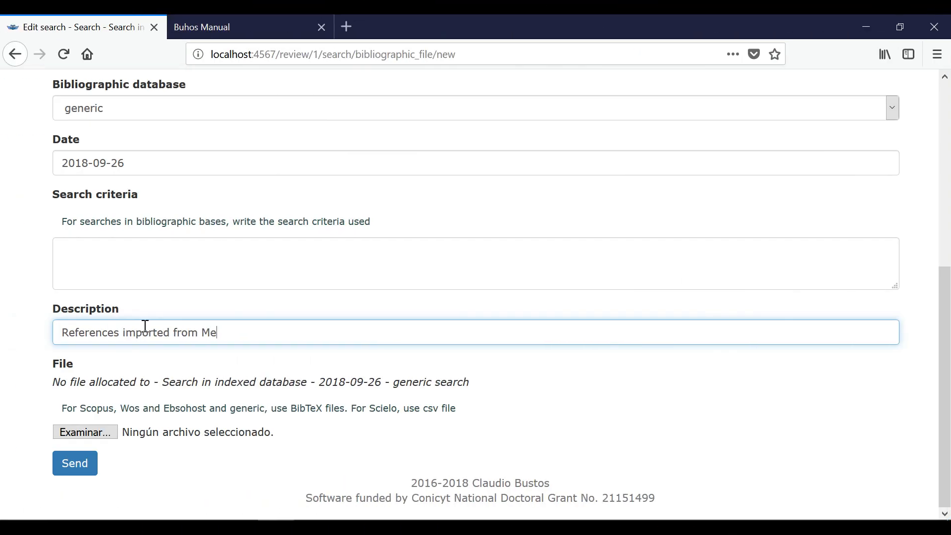
Step: Select manual.bib from Buhos/lib/buhos/docs/guide_resources as the informal search's bibliography file
{"action": "type", "text": "ndeley"}
{"action": "left_click", "coordinate": [94, 434]}
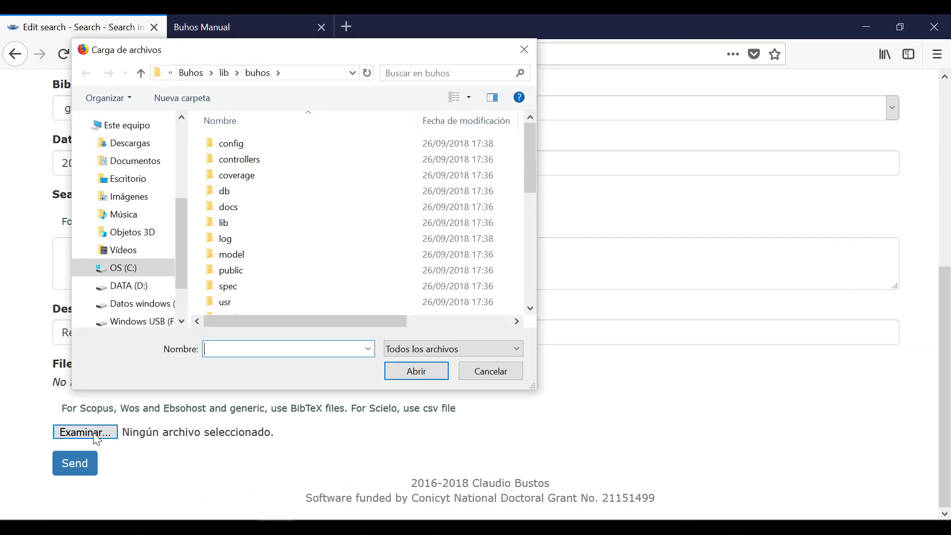
{"action": "left_click", "coordinate": [88, 209]}
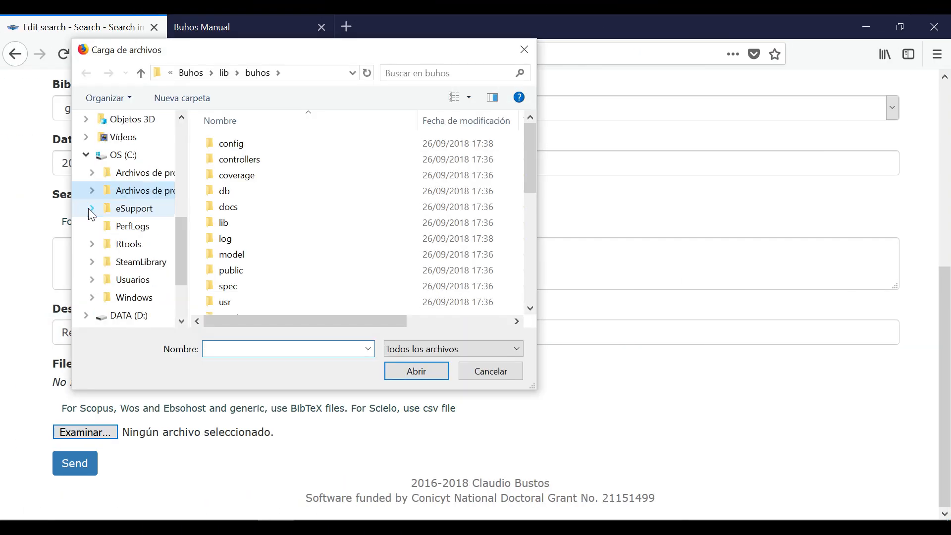
{"action": "left_click", "coordinate": [144, 190]}
{"action": "scroll", "coordinate": [235, 198], "scroll_direction": "up", "scroll_amount": 2}
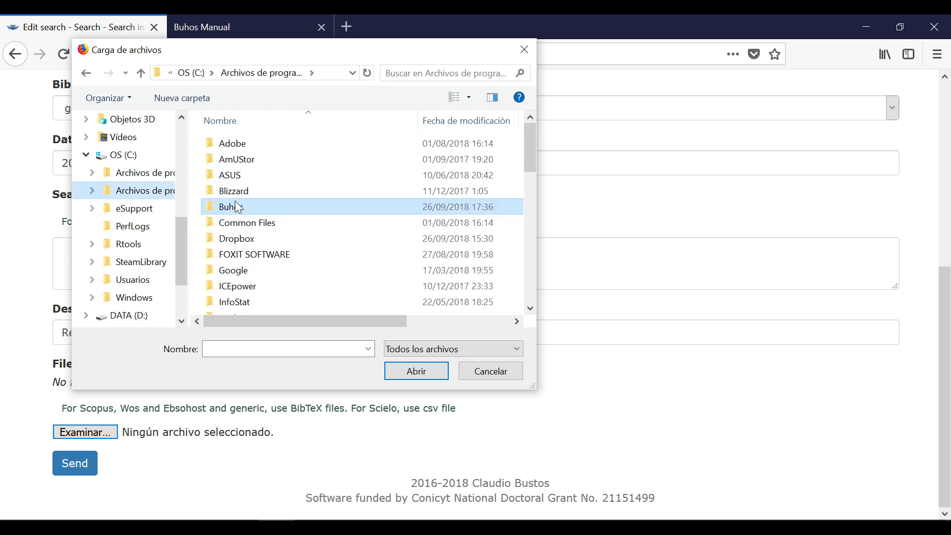
{"action": "double_click", "coordinate": [235, 198]}
{"action": "double_click", "coordinate": [224, 143]}
{"action": "double_click", "coordinate": [231, 144]}
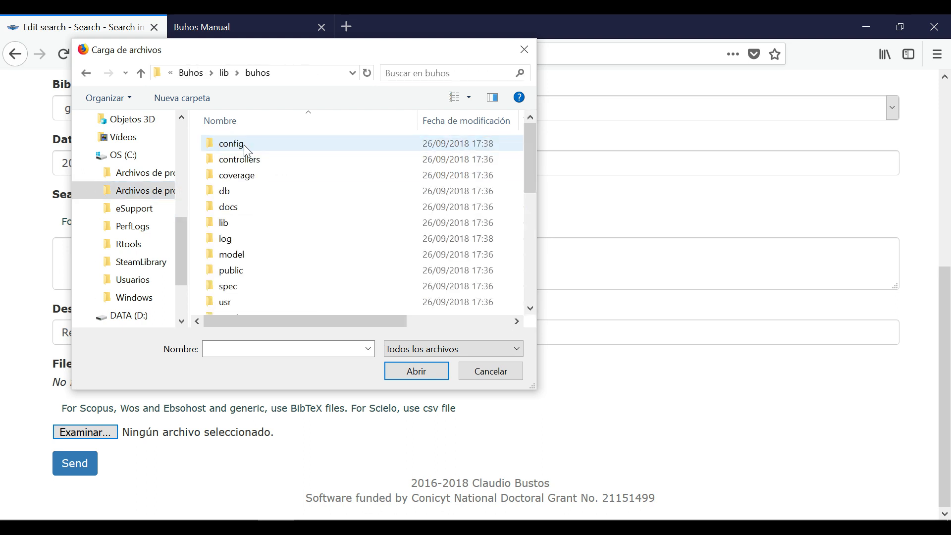
{"action": "double_click", "coordinate": [238, 206]}
{"action": "double_click", "coordinate": [243, 142]}
{"action": "left_click", "coordinate": [231, 219]}
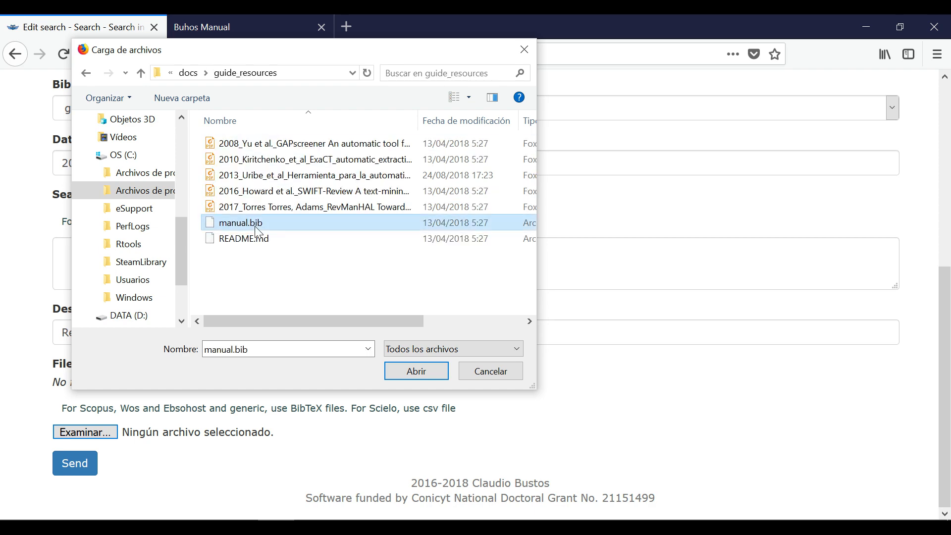
{"action": "double_click", "coordinate": [231, 219]}
Step: Send the search and open its '6 Records' list from the Searches page
{"action": "left_click", "coordinate": [79, 463]}
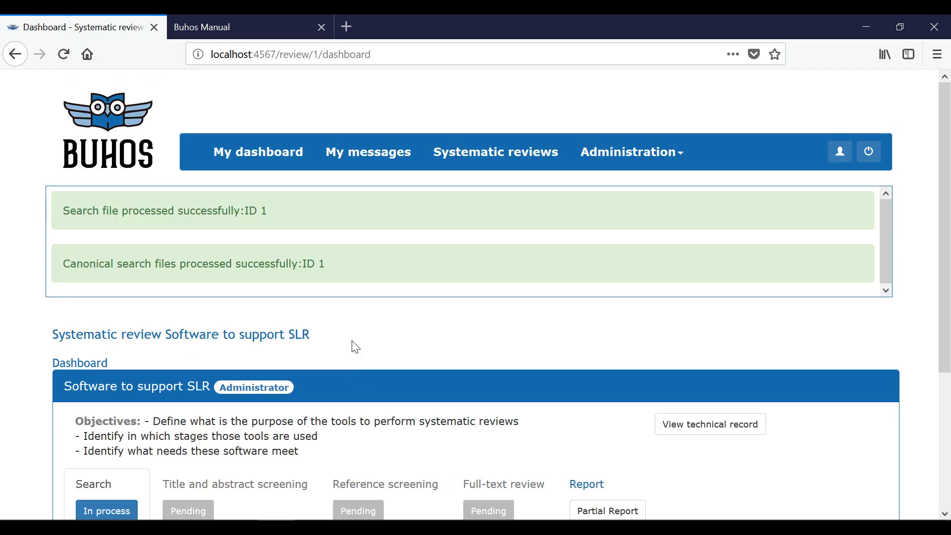
{"action": "scroll", "coordinate": [360, 312], "scroll_direction": "down", "scroll_amount": 3}
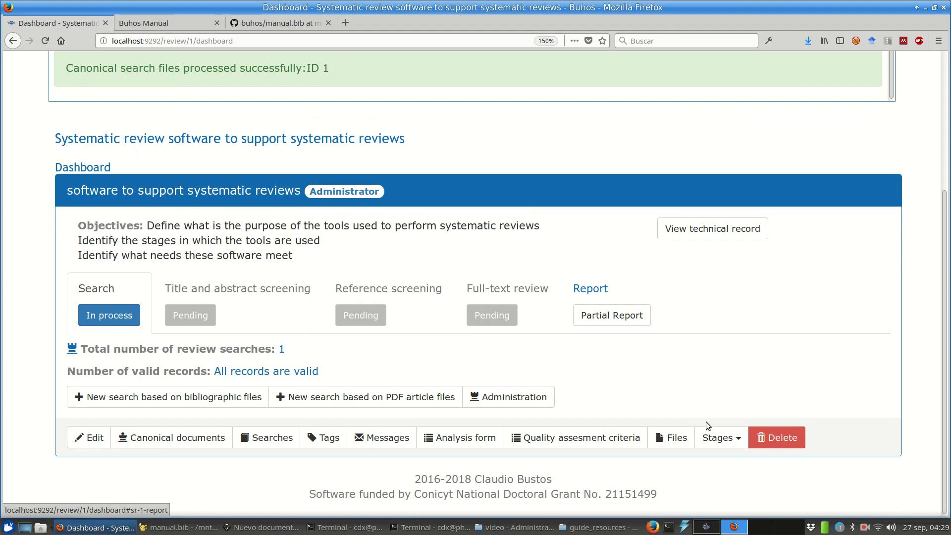
{"action": "left_click", "coordinate": [272, 437]}
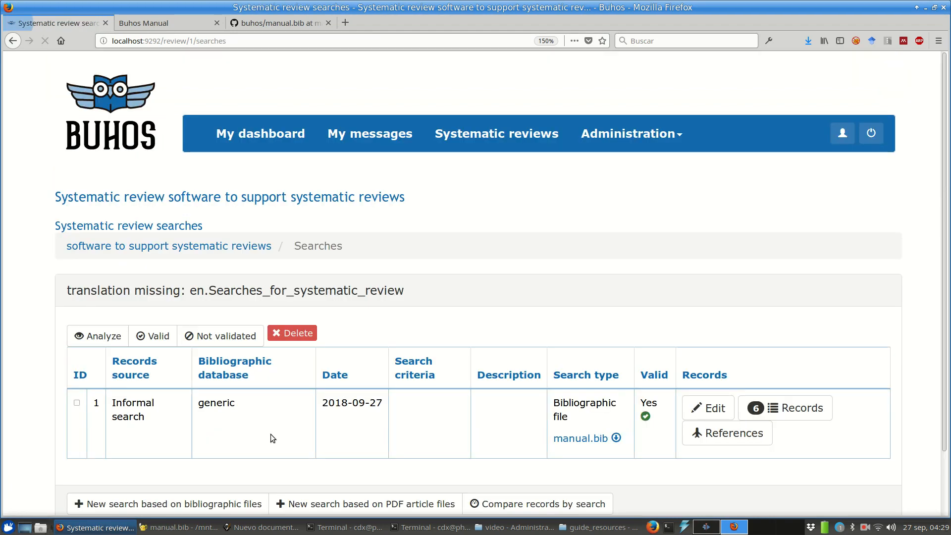
{"action": "left_click", "coordinate": [779, 405]}
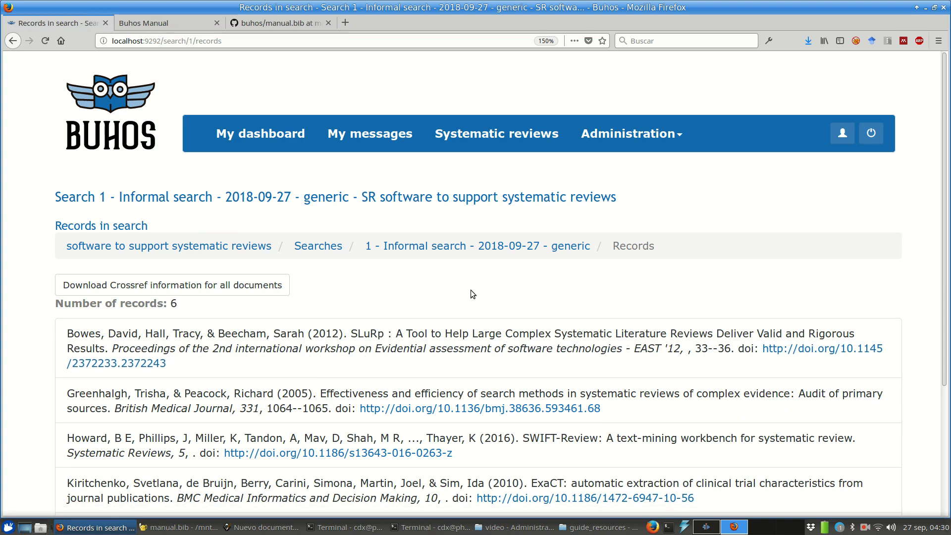
Step: Show the SLuRp record's abstract and open its canonical document
{"action": "scroll", "coordinate": [923, 328], "scroll_direction": "down", "scroll_amount": 3}
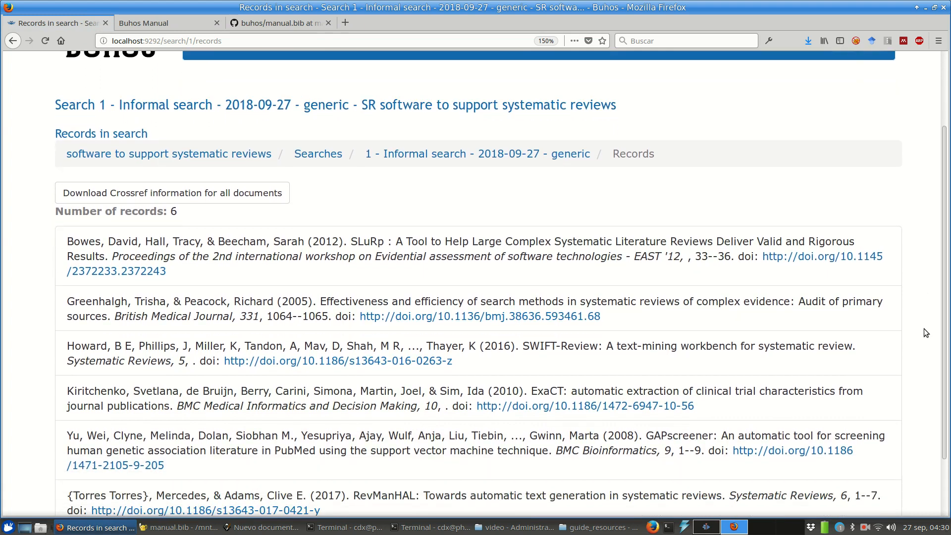
{"action": "scroll", "coordinate": [923, 329], "scroll_direction": "down", "scroll_amount": 2}
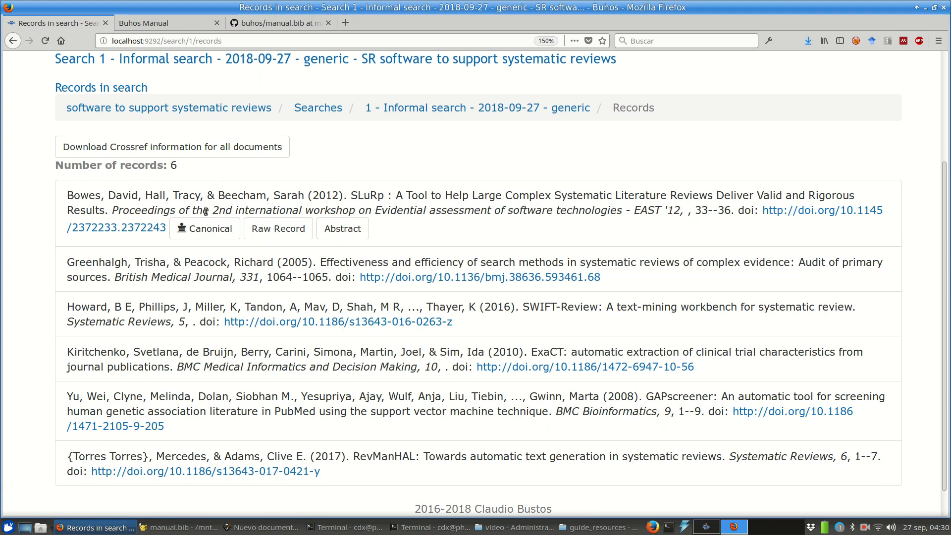
{"action": "left_click", "coordinate": [357, 232]}
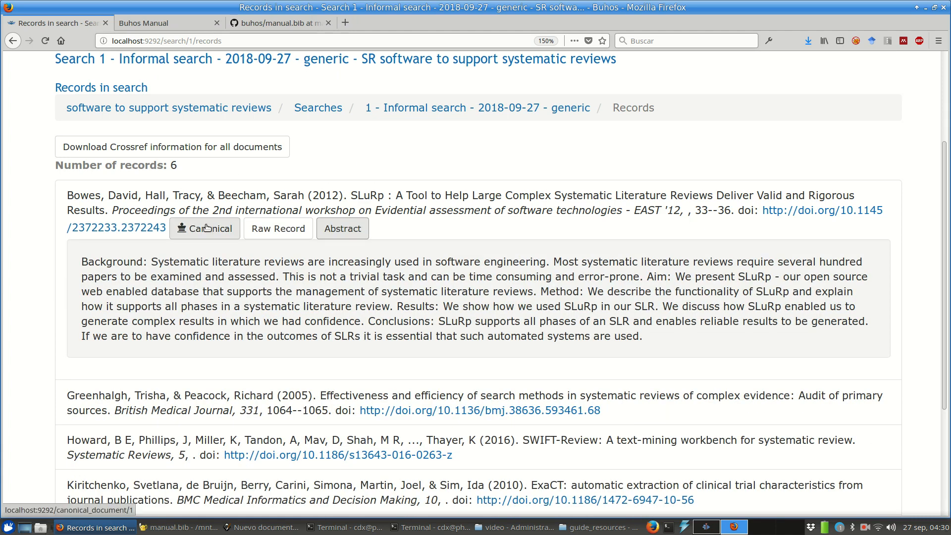
{"action": "left_click", "coordinate": [207, 228]}
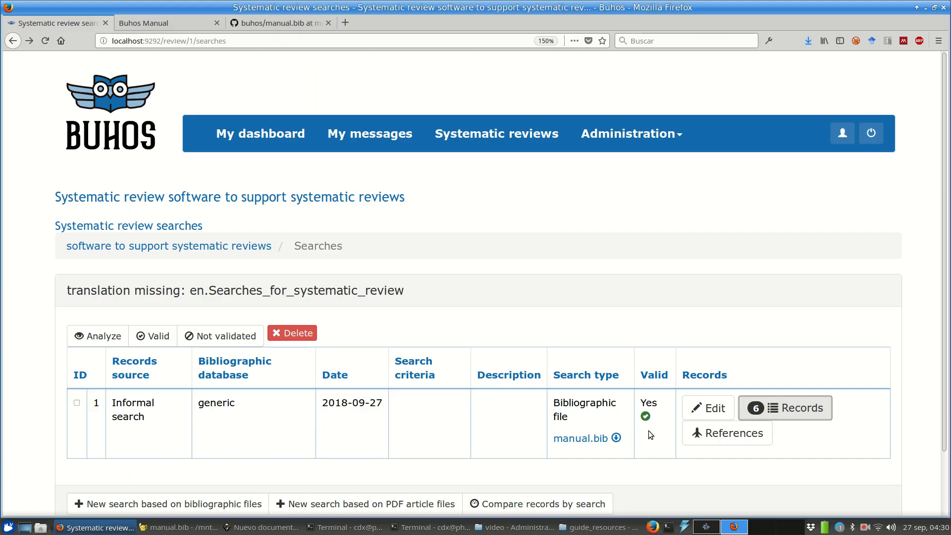
Step: Open the one unvalidated SLuRp record and paste its full author list into the Author field
{"action": "scroll", "coordinate": [649, 430], "scroll_direction": "down", "scroll_amount": 1}
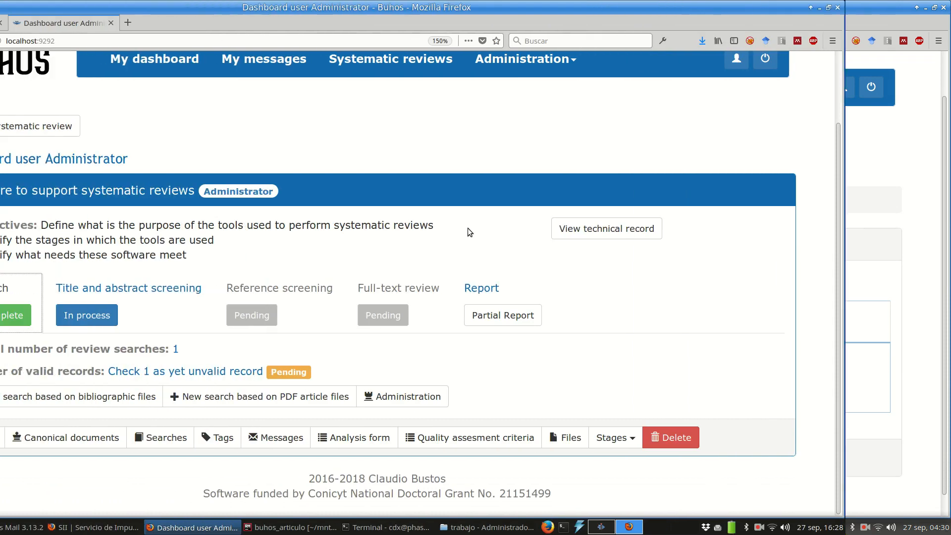
{"action": "left_click", "coordinate": [347, 372]}
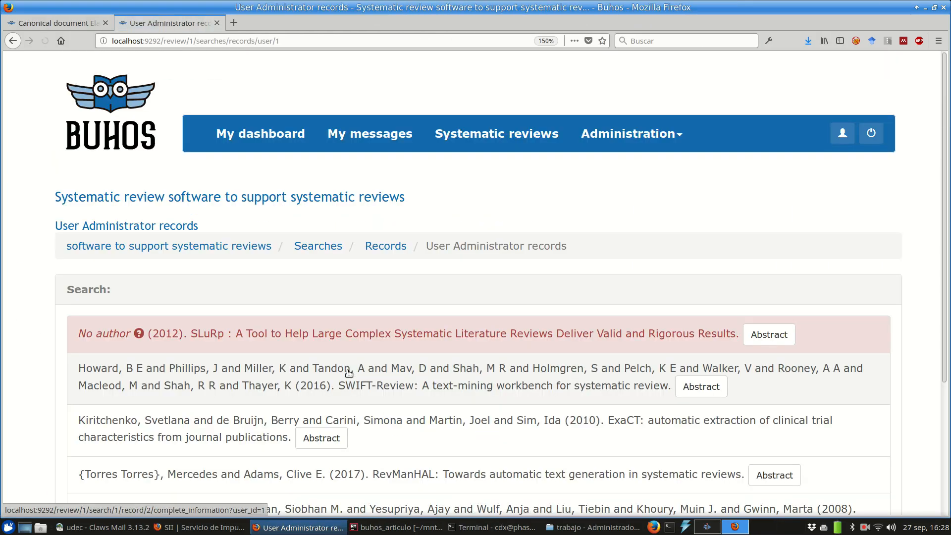
{"action": "left_click", "coordinate": [702, 352]}
{"action": "left_click", "coordinate": [668, 287]}
{"action": "key", "text": "ctrl+v"}
{"action": "left_click", "coordinate": [808, 288]}
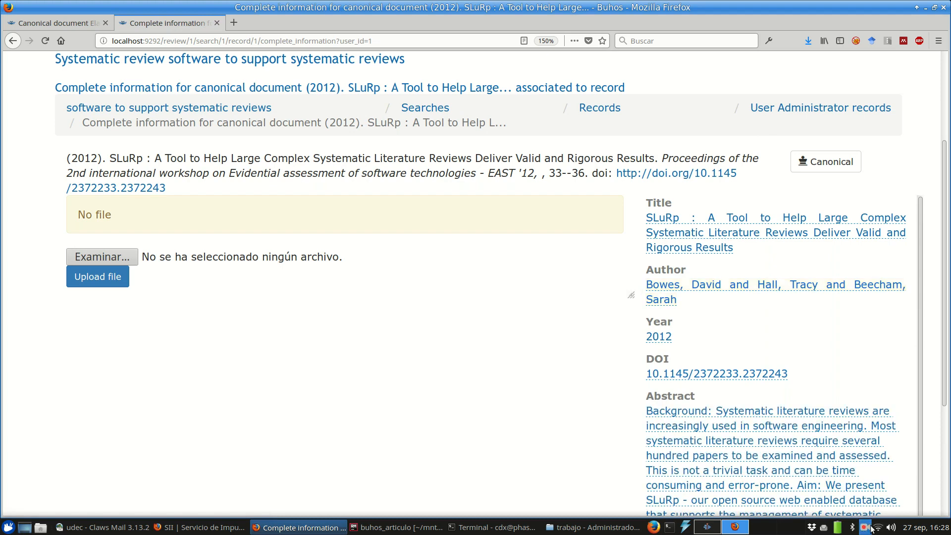
{"action": "left_click", "coordinate": [865, 526]}
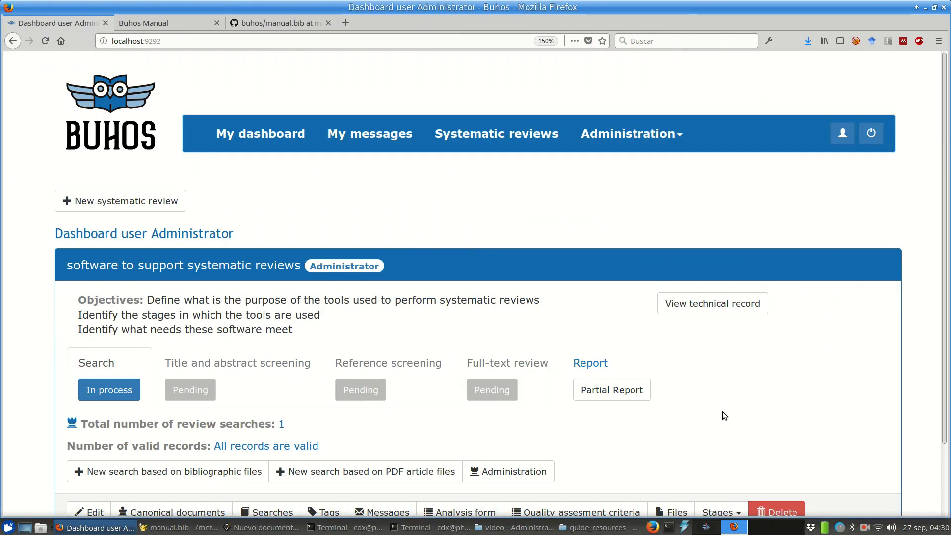
Step: Switch the informal search from Not validated to Valid in Administration, then advance to Title and Abstract Screening
{"action": "scroll", "coordinate": [729, 399], "scroll_direction": "down", "scroll_amount": 3}
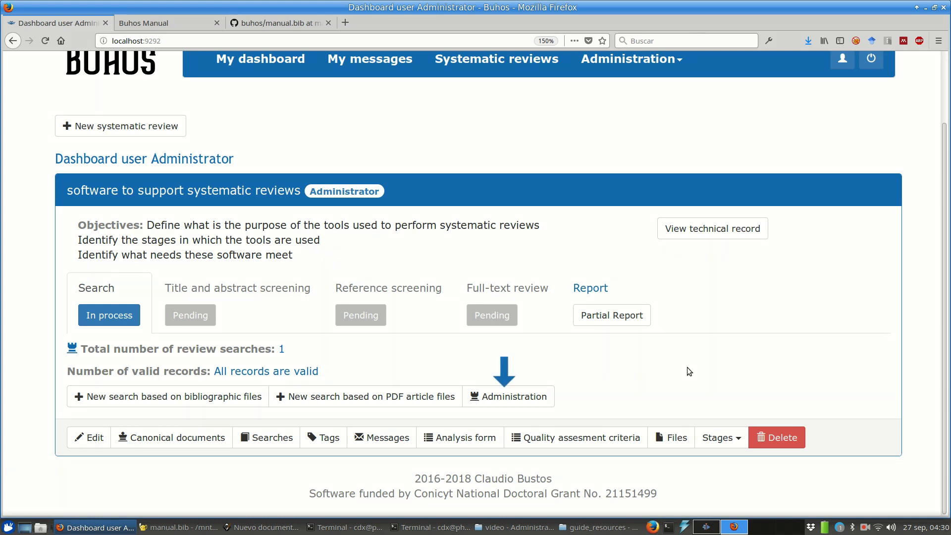
{"action": "left_click", "coordinate": [518, 391]}
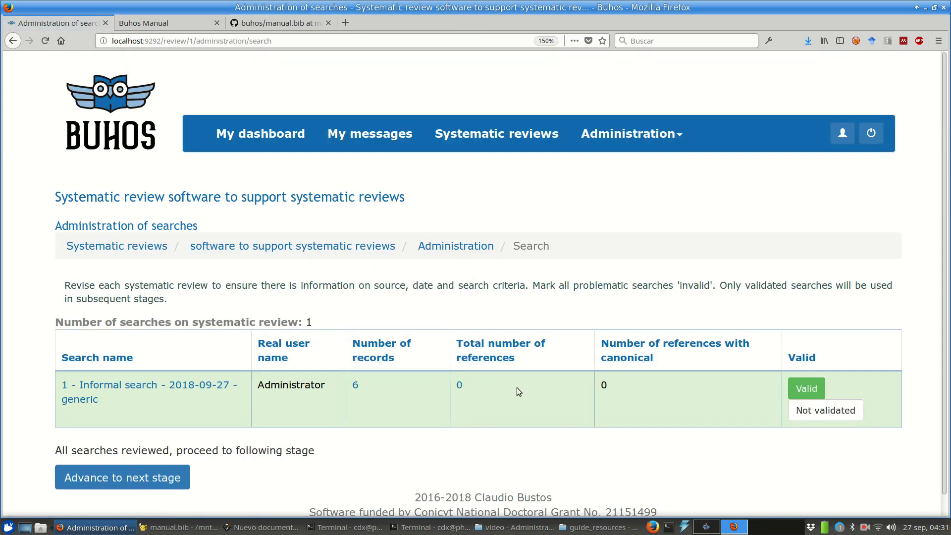
{"action": "scroll", "coordinate": [550, 286], "scroll_direction": "down", "scroll_amount": 1}
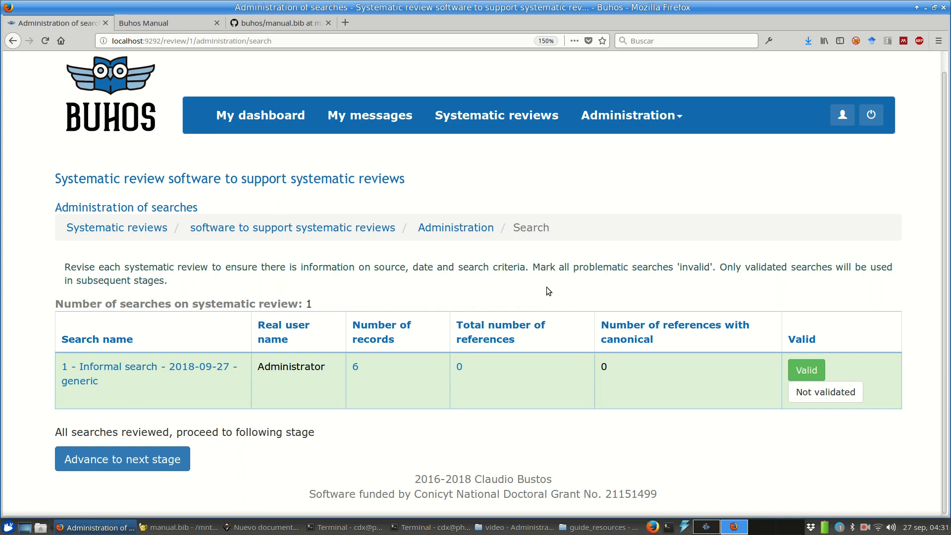
{"action": "left_click", "coordinate": [814, 392]}
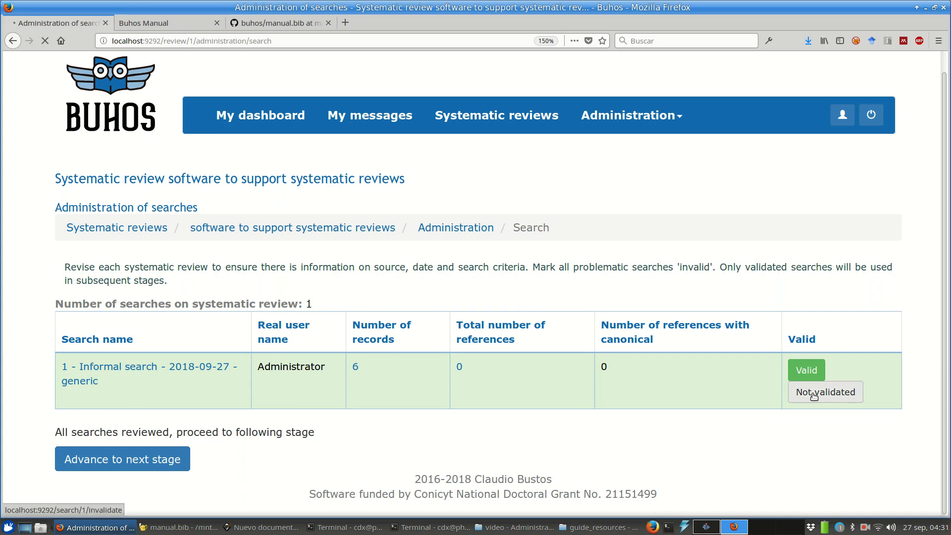
{"action": "scroll", "coordinate": [814, 394], "scroll_direction": "down", "scroll_amount": 3}
{"action": "left_click", "coordinate": [817, 370]}
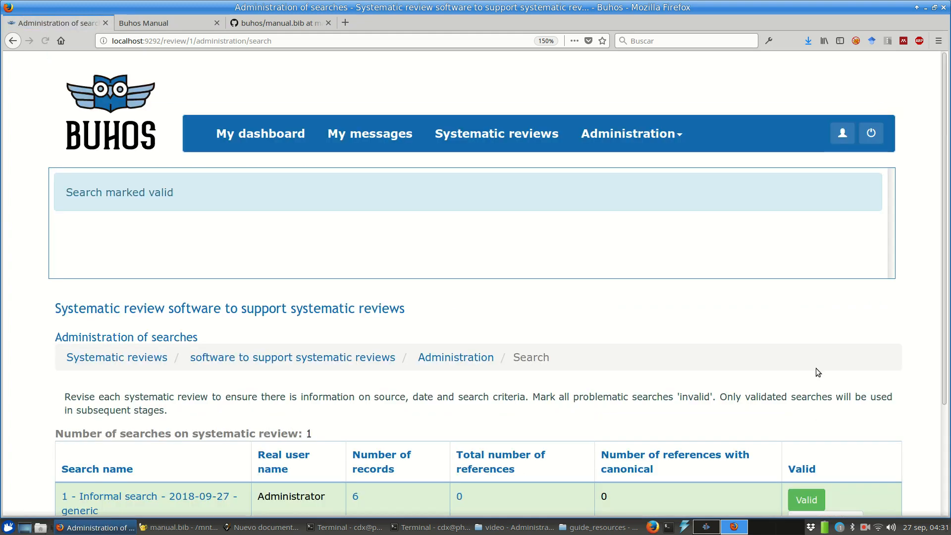
{"action": "scroll", "coordinate": [816, 369], "scroll_direction": "down", "scroll_amount": 3}
{"action": "left_click", "coordinate": [177, 460]}
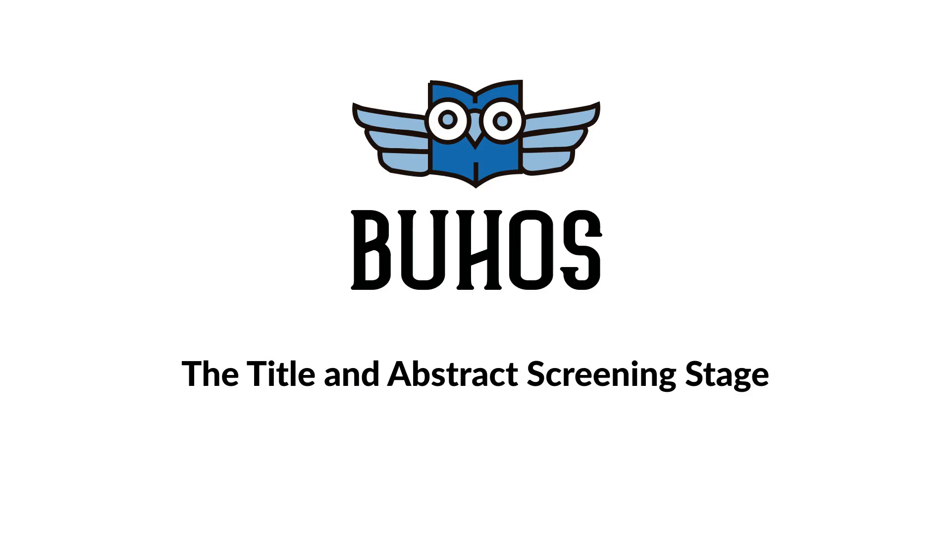
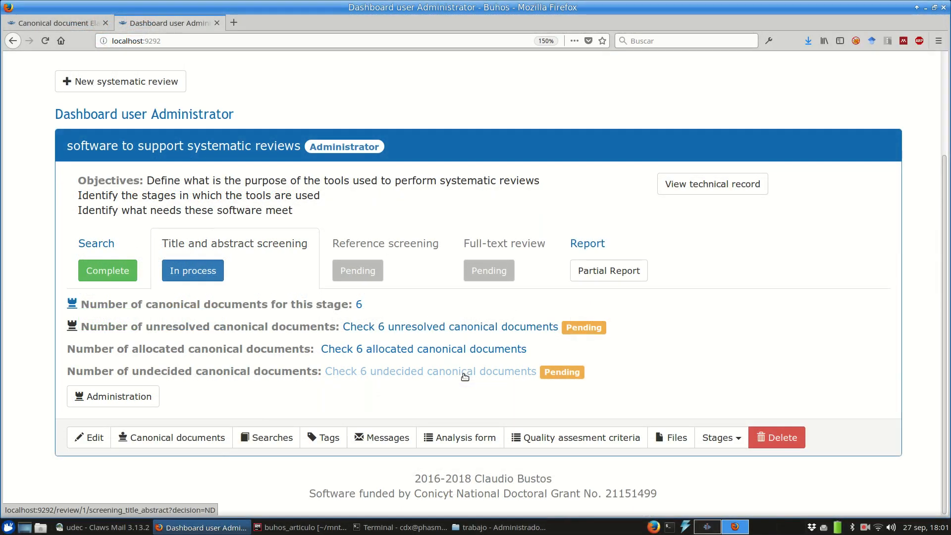
Step: Open the six undecided canonical documents and scroll to the first record, 'Effectiveness and efficiency of search methods…'
{"action": "left_click", "coordinate": [464, 376]}
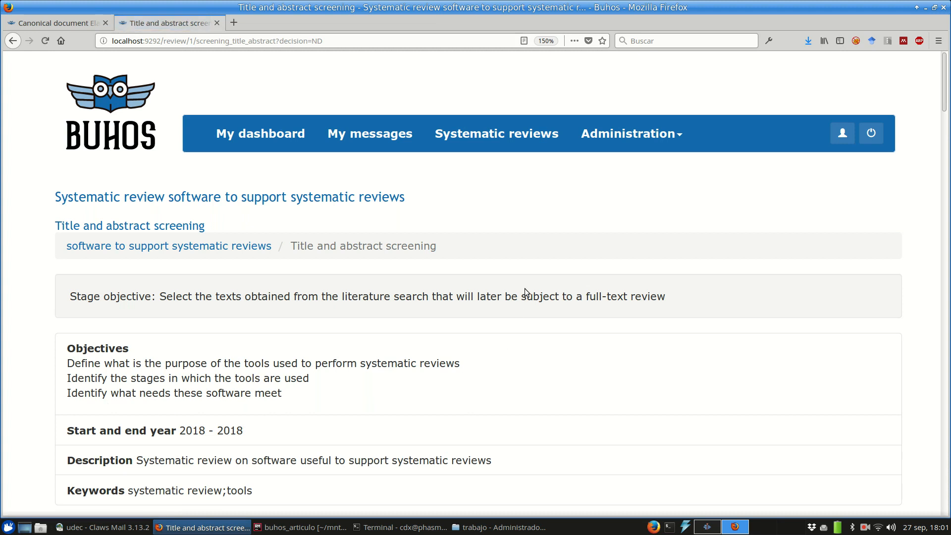
{"action": "scroll", "coordinate": [525, 288], "scroll_direction": "down", "scroll_amount": 2}
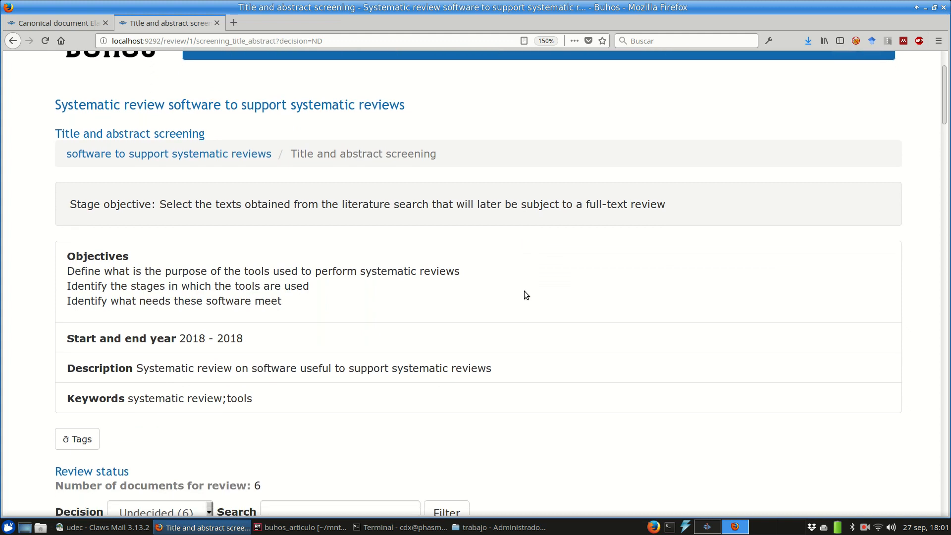
{"action": "scroll", "coordinate": [524, 291], "scroll_direction": "down", "scroll_amount": 2}
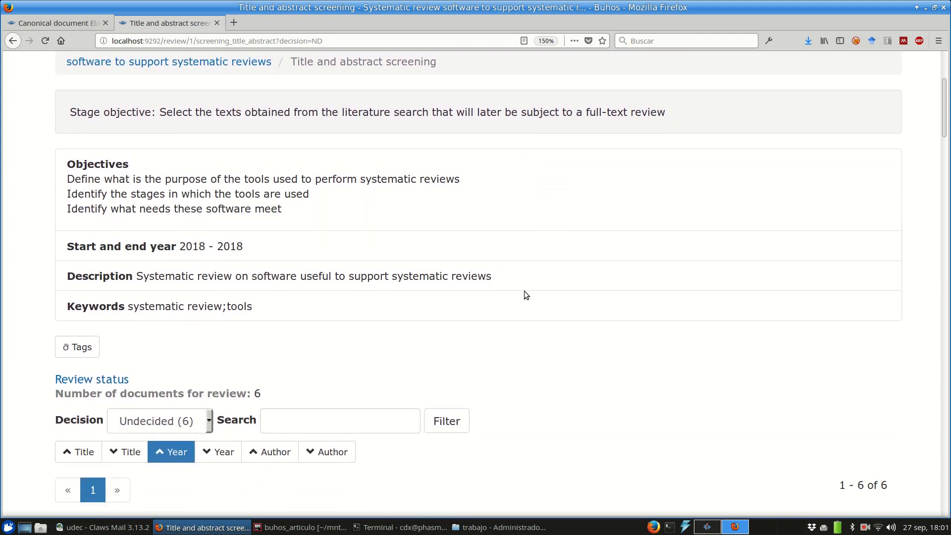
{"action": "scroll", "coordinate": [525, 296], "scroll_direction": "down", "scroll_amount": 1}
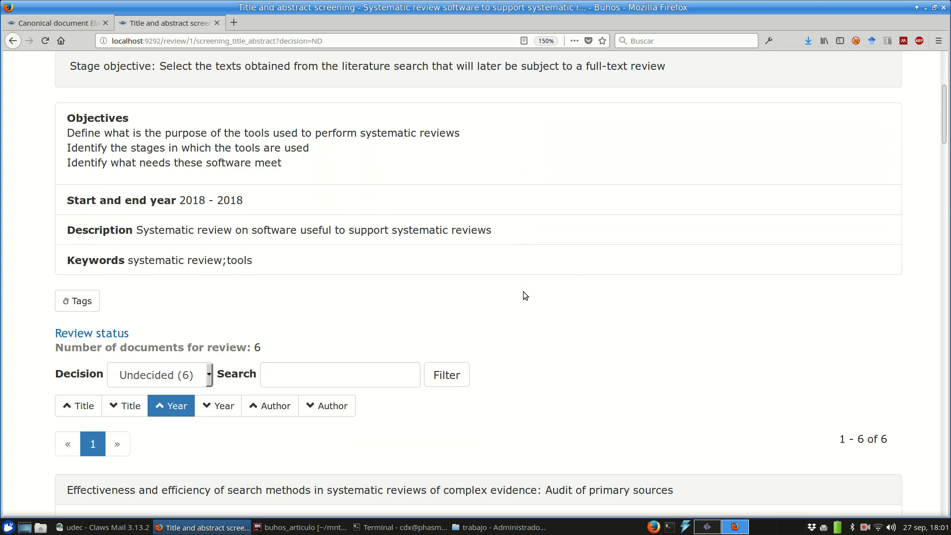
{"action": "scroll", "coordinate": [524, 296], "scroll_direction": "down", "scroll_amount": 2}
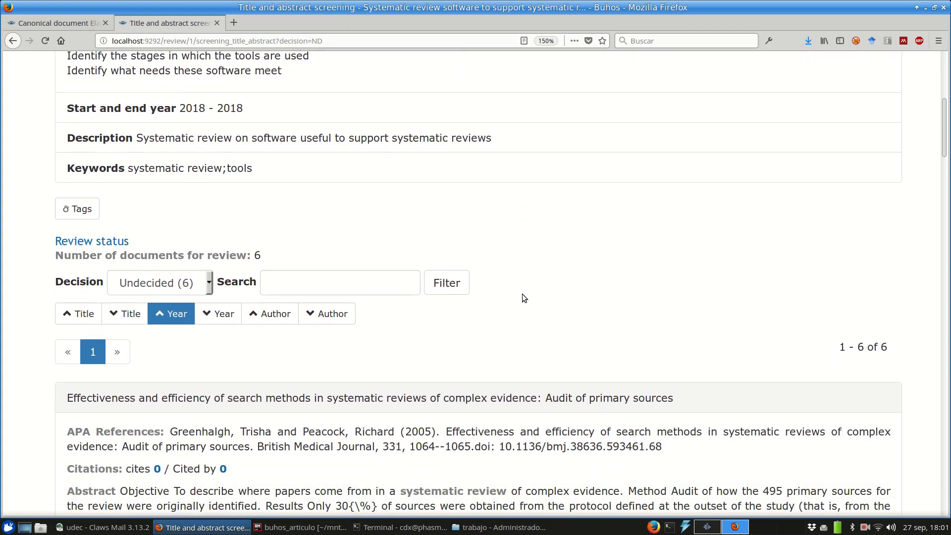
{"action": "scroll", "coordinate": [524, 297], "scroll_direction": "down", "scroll_amount": 1}
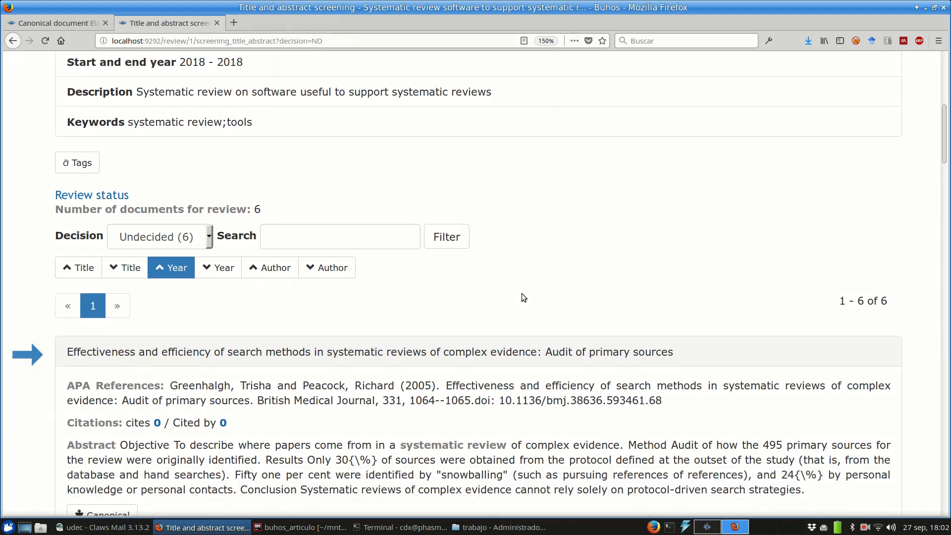
{"action": "scroll", "coordinate": [523, 296], "scroll_direction": "down", "scroll_amount": 1}
{"action": "scroll", "coordinate": [522, 295], "scroll_direction": "down", "scroll_amount": 3}
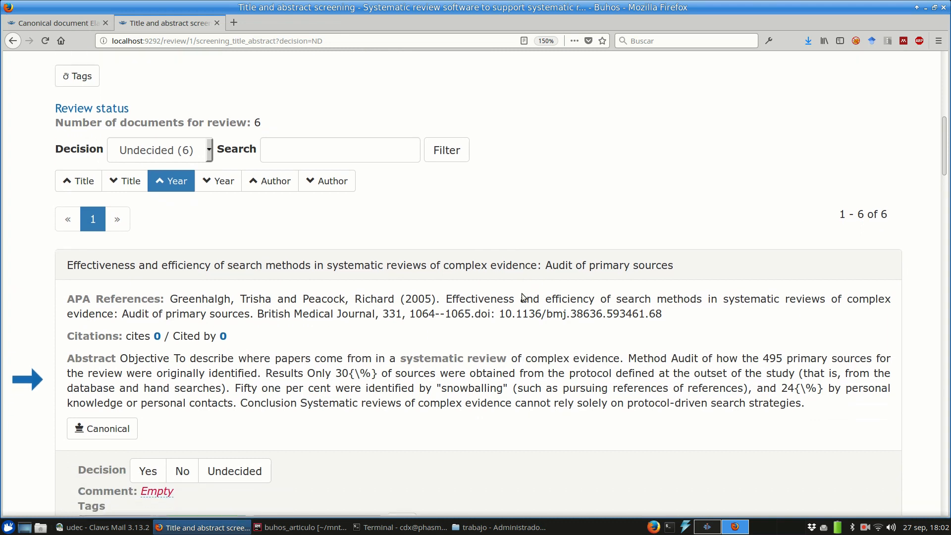
{"action": "scroll", "coordinate": [522, 294], "scroll_direction": "down", "scroll_amount": 1}
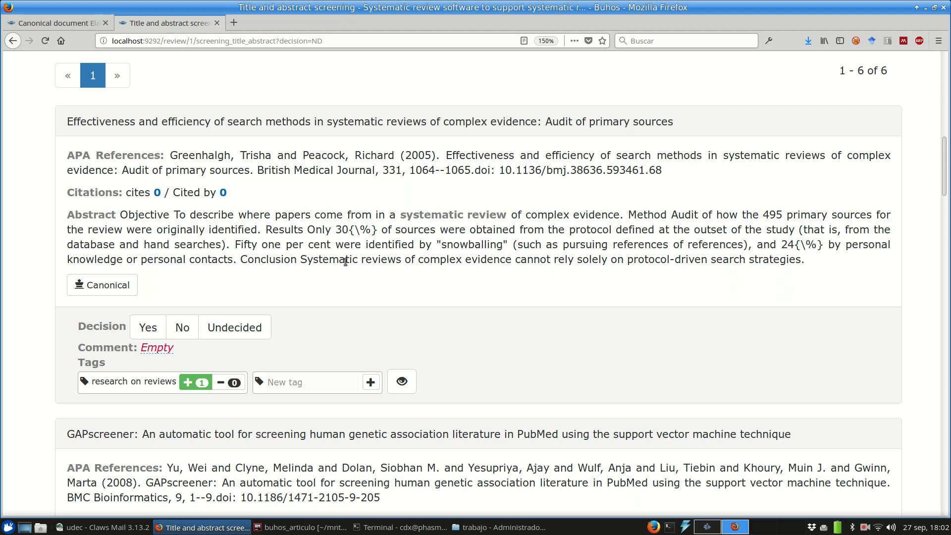
Step: Reject the search-methods audit paper and highlight 'search' and 'screening' in its abstract and conclusion
{"action": "left_click", "coordinate": [179, 327]}
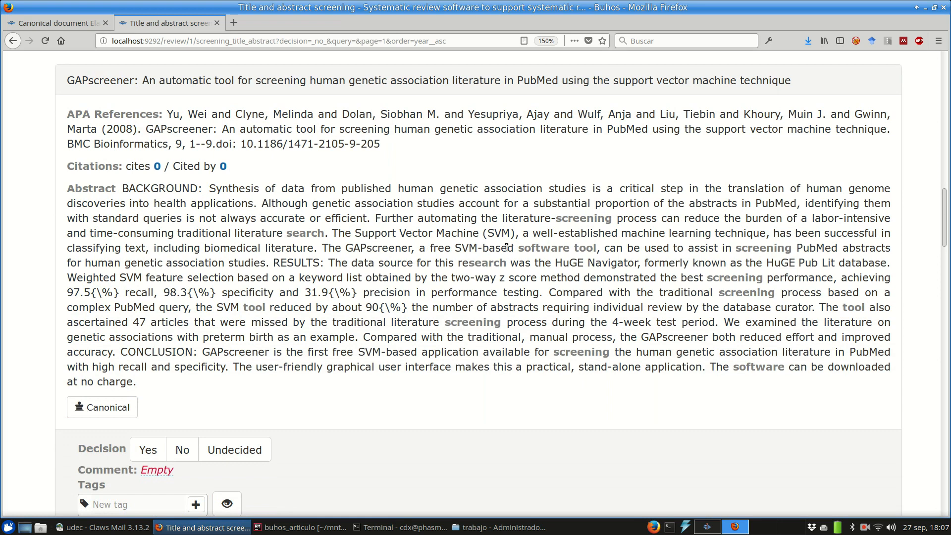
{"action": "left_click_drag", "start_coordinate": [287, 233], "coordinate": [325, 234]}
{"action": "left_click_drag", "start_coordinate": [445, 322], "coordinate": [501, 322]}
{"action": "left_click_drag", "start_coordinate": [550, 352], "coordinate": [609, 352]}
{"action": "left_click", "coordinate": [492, 230]}
Step: Tag GAPscreener with 'screening' and accept it
{"action": "scroll", "coordinate": [487, 232], "scroll_direction": "down", "scroll_amount": 1}
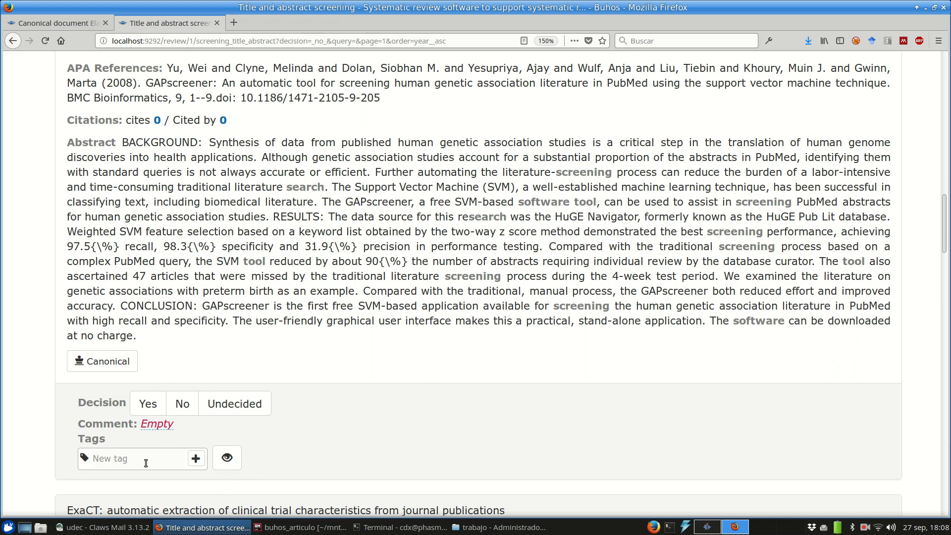
{"action": "type", "text": "screening"}
{"action": "key", "text": "Return"}
{"action": "left_click", "coordinate": [147, 404]}
Step: Accept the ExaCT document and the next one, then go back to the dashboard
{"action": "scroll", "coordinate": [558, 242], "scroll_direction": "down", "scroll_amount": 10}
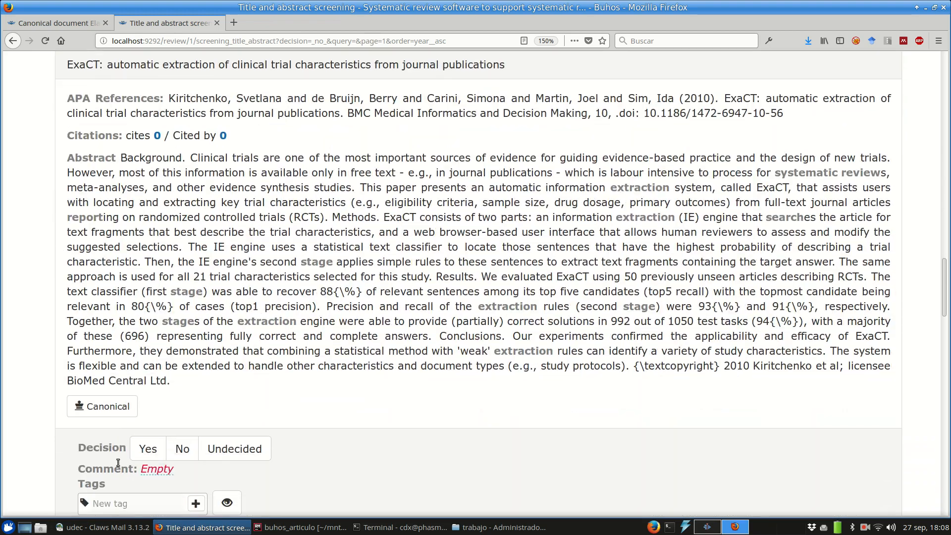
{"action": "left_click", "coordinate": [147, 448]}
{"action": "scroll", "coordinate": [357, 356], "scroll_direction": "down", "scroll_amount": 10}
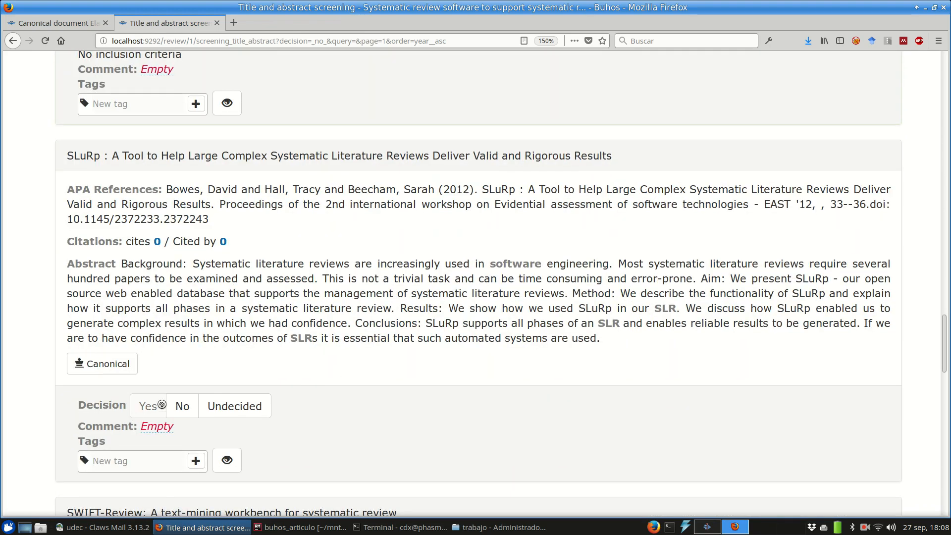
{"action": "left_click", "coordinate": [148, 324]}
{"action": "scroll", "coordinate": [309, 312], "scroll_direction": "down", "scroll_amount": 5}
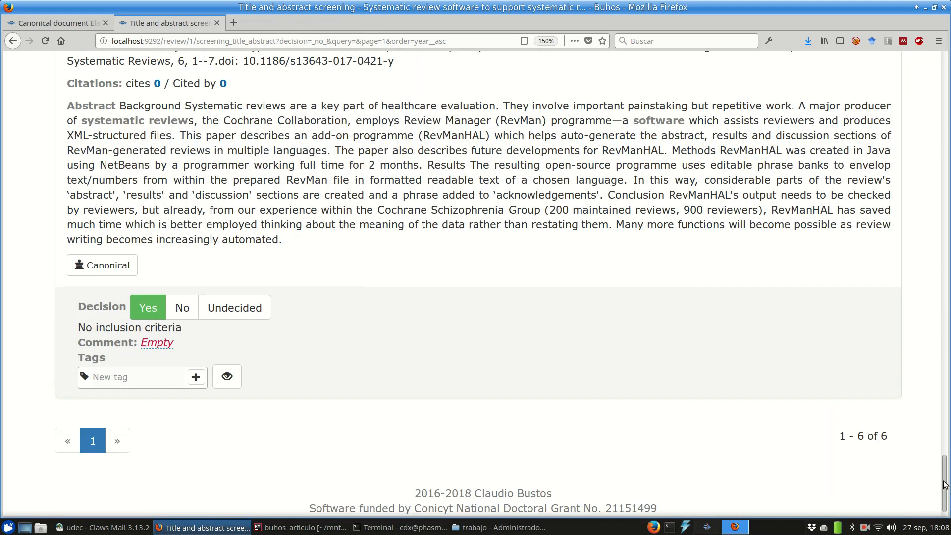
{"action": "key", "text": "Home"}
{"action": "left_click", "coordinate": [101, 101]}
{"action": "scroll", "coordinate": [299, 231], "scroll_direction": "down", "scroll_amount": 3}
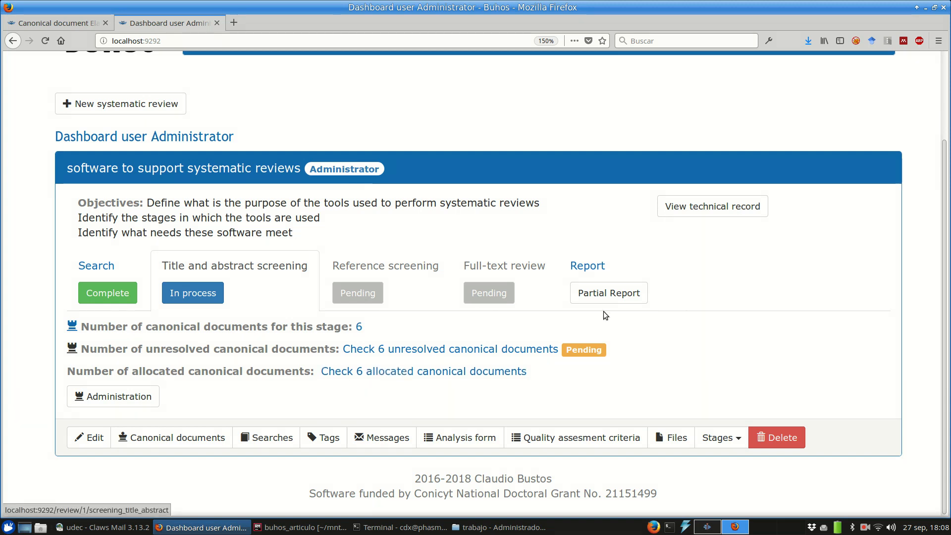
Step: Log out of the administrator account and sign in as the analyst user
{"action": "scroll", "coordinate": [750, 308], "scroll_direction": "up", "scroll_amount": 3}
{"action": "left_click", "coordinate": [870, 132]}
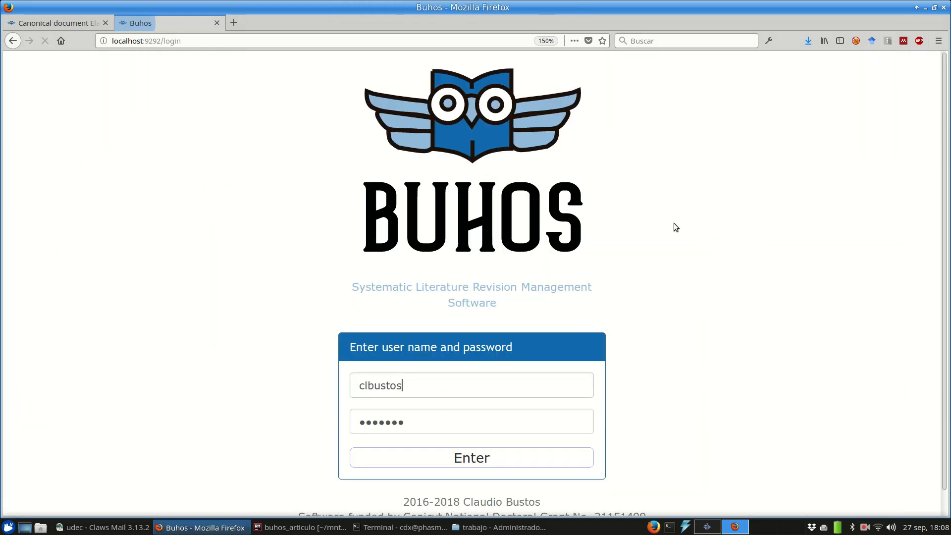
{"action": "double_click", "coordinate": [430, 385]}
{"action": "key", "text": "Tab"}
{"action": "key", "text": "Return"}
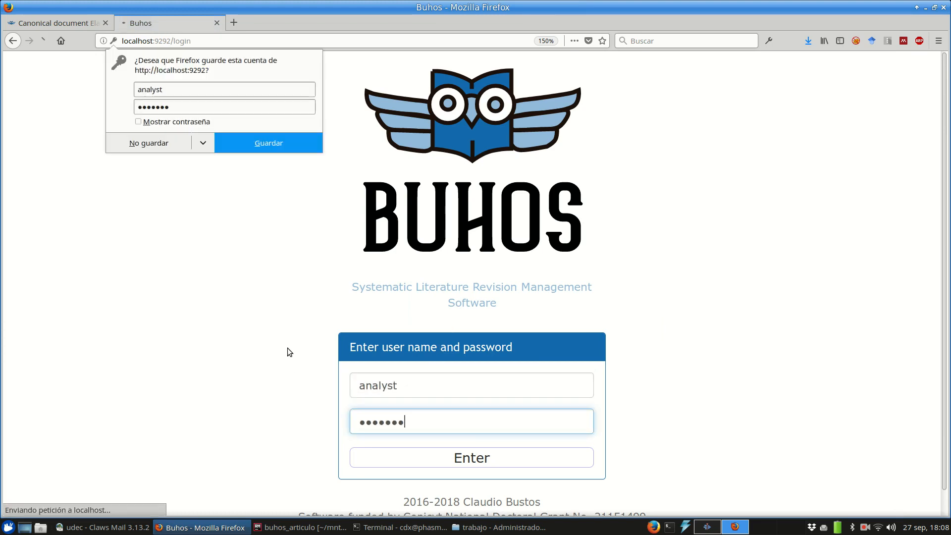
Step: Decline saving the login and open the analyst's six undecided documents
{"action": "scroll", "coordinate": [297, 278], "scroll_direction": "down", "scroll_amount": 4}
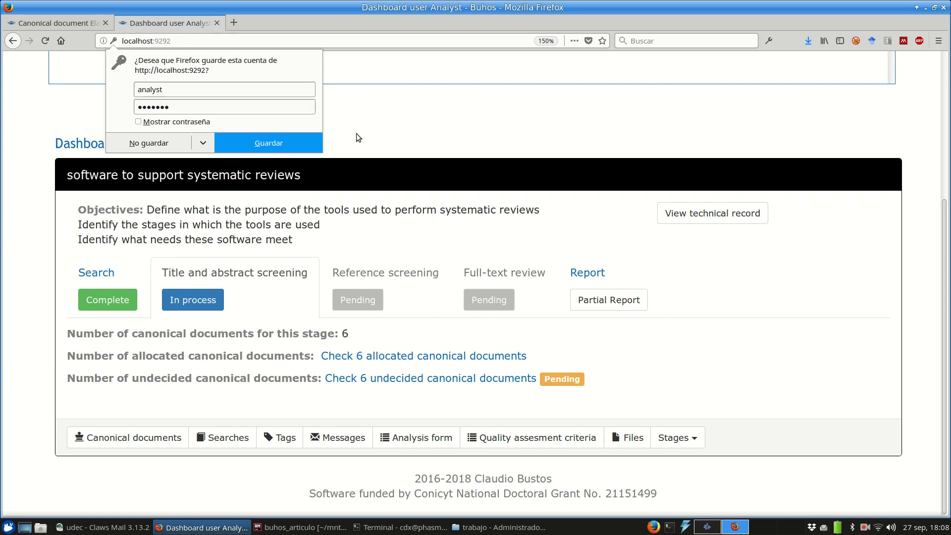
{"action": "left_click", "coordinate": [173, 143]}
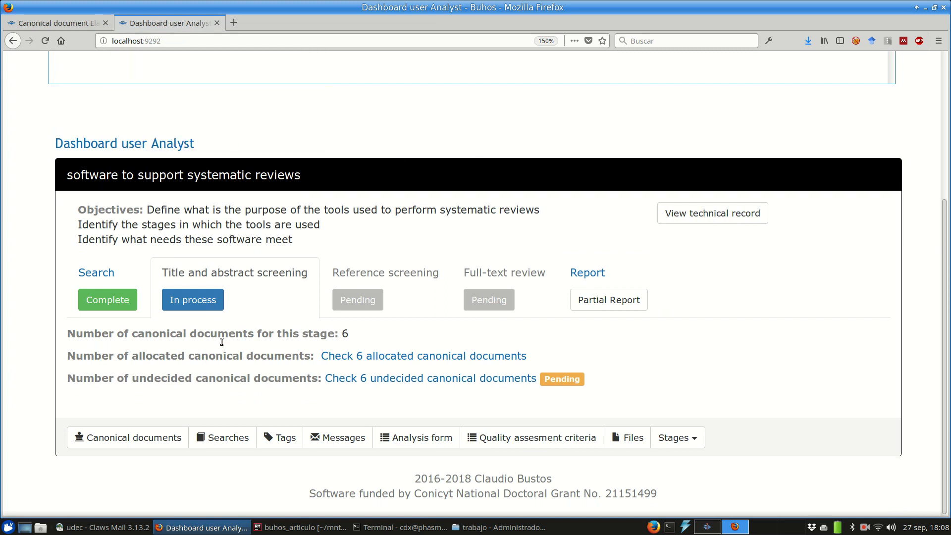
{"action": "left_click", "coordinate": [376, 379]}
{"action": "scroll", "coordinate": [394, 261], "scroll_direction": "down", "scroll_amount": 5}
Step: As the analyst, accept GAPscreener, SLuRp, SWIFT-Review and RevManHAL, then return as administrator
{"action": "scroll", "coordinate": [394, 261], "scroll_direction": "down", "scroll_amount": 3}
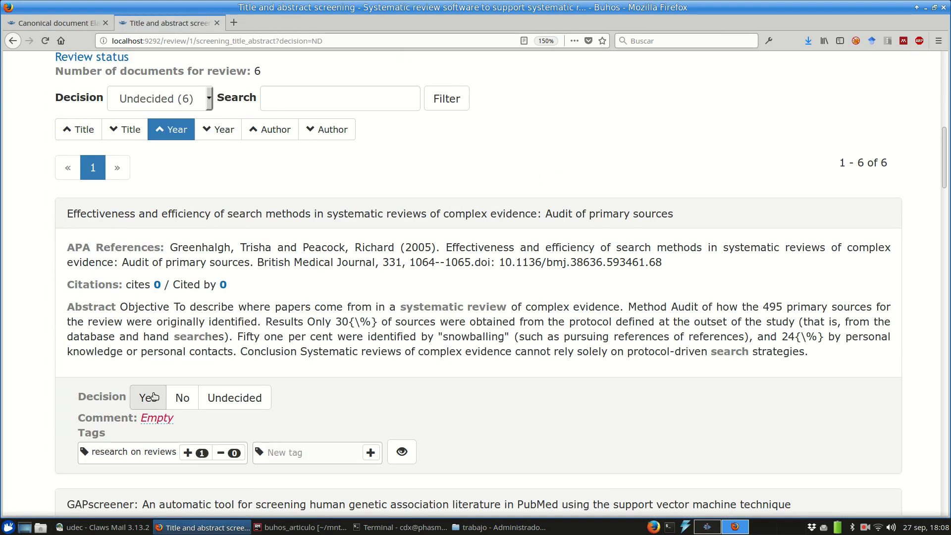
{"action": "scroll", "coordinate": [294, 331], "scroll_direction": "down", "scroll_amount": 6}
{"action": "left_click", "coordinate": [148, 361]}
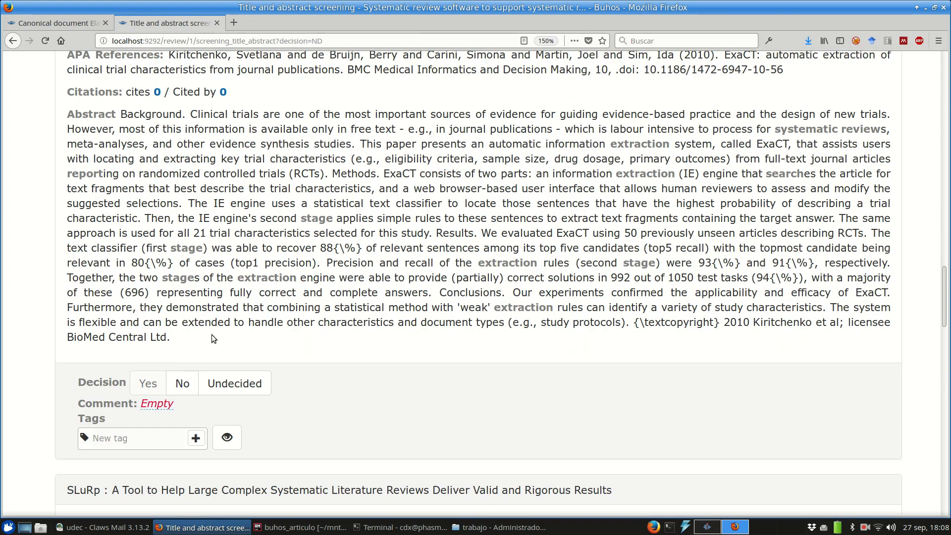
{"action": "scroll", "coordinate": [418, 293], "scroll_direction": "down", "scroll_amount": 9}
{"action": "left_click", "coordinate": [147, 273]}
{"action": "scroll", "coordinate": [359, 303], "scroll_direction": "down", "scroll_amount": 3}
{"action": "scroll", "coordinate": [359, 303], "scroll_direction": "down", "scroll_amount": 7}
{"action": "left_click", "coordinate": [147, 325]}
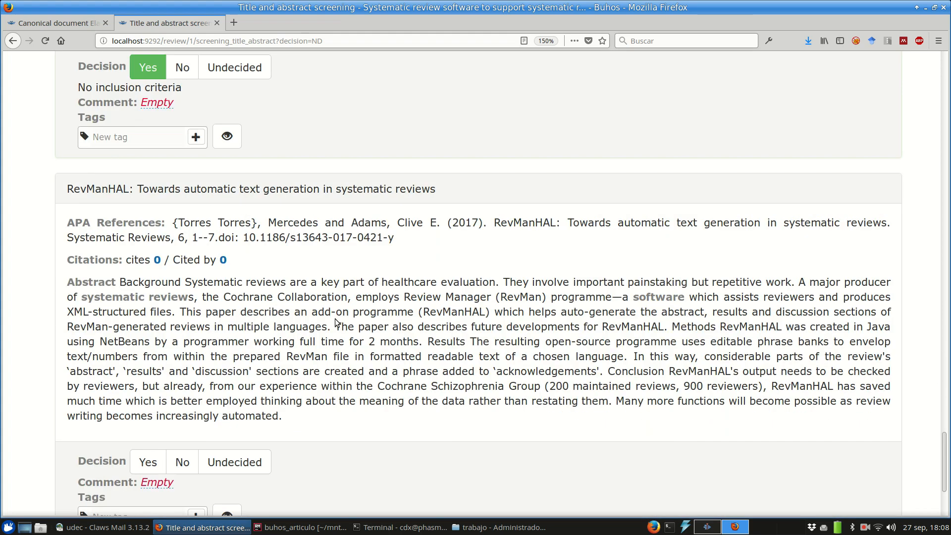
{"action": "left_click", "coordinate": [147, 308]}
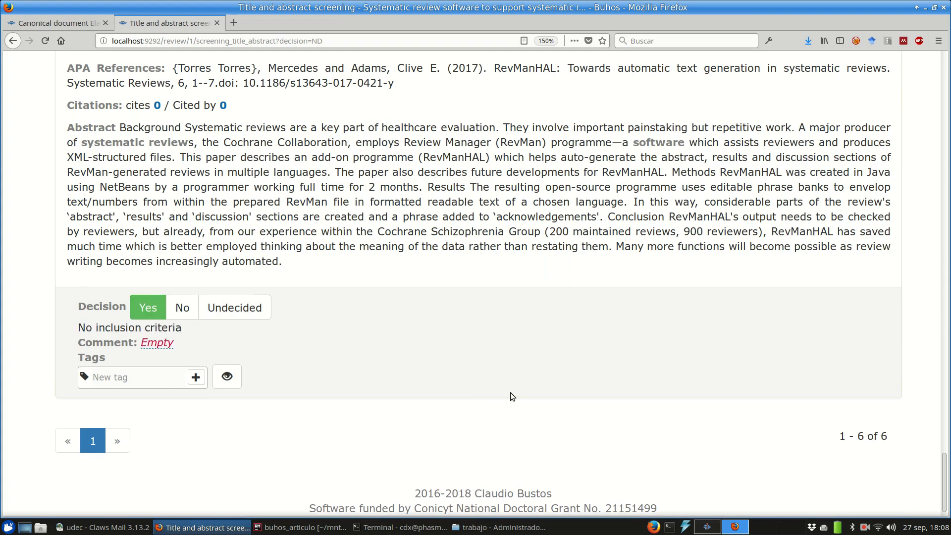
{"action": "left_click", "coordinate": [864, 530]}
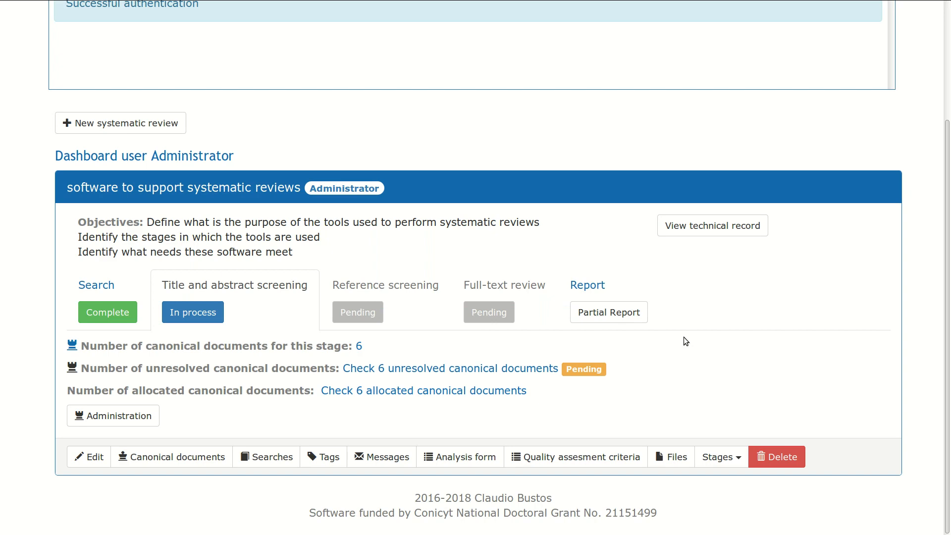
Step: Open the six unresolved documents and scroll to the Statistics of decisions taken table
{"action": "left_click", "coordinate": [510, 371]}
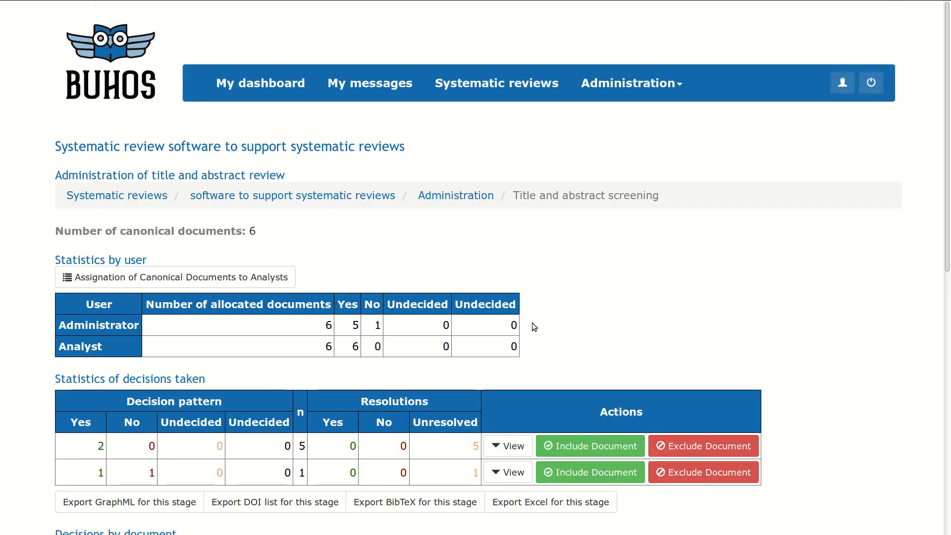
{"action": "scroll", "coordinate": [552, 269], "scroll_direction": "down", "scroll_amount": 1}
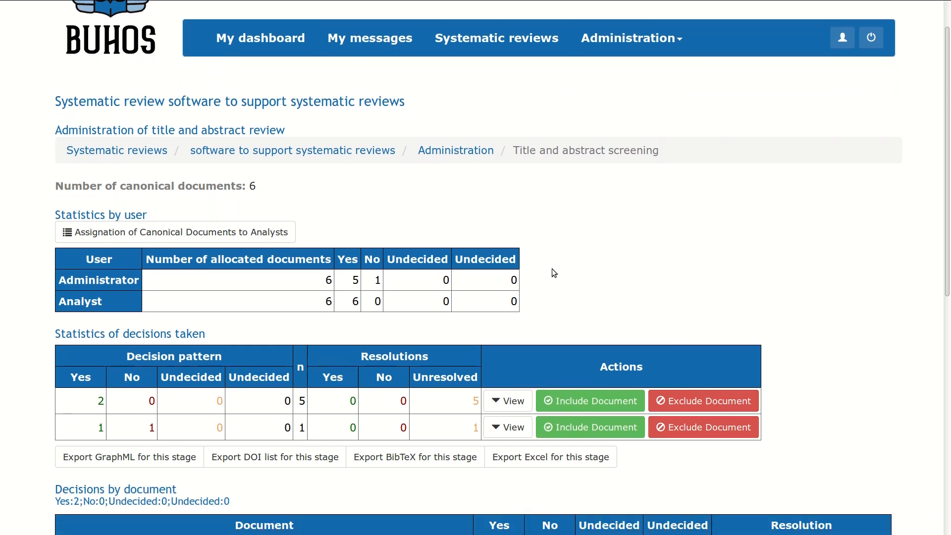
{"action": "scroll", "coordinate": [554, 275], "scroll_direction": "down", "scroll_amount": 1}
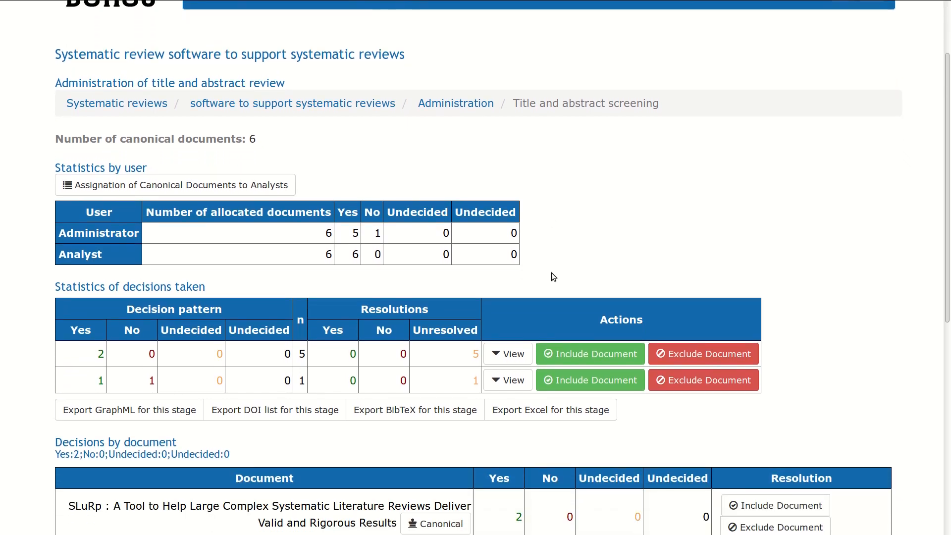
{"action": "scroll", "coordinate": [553, 276], "scroll_direction": "down", "scroll_amount": 1}
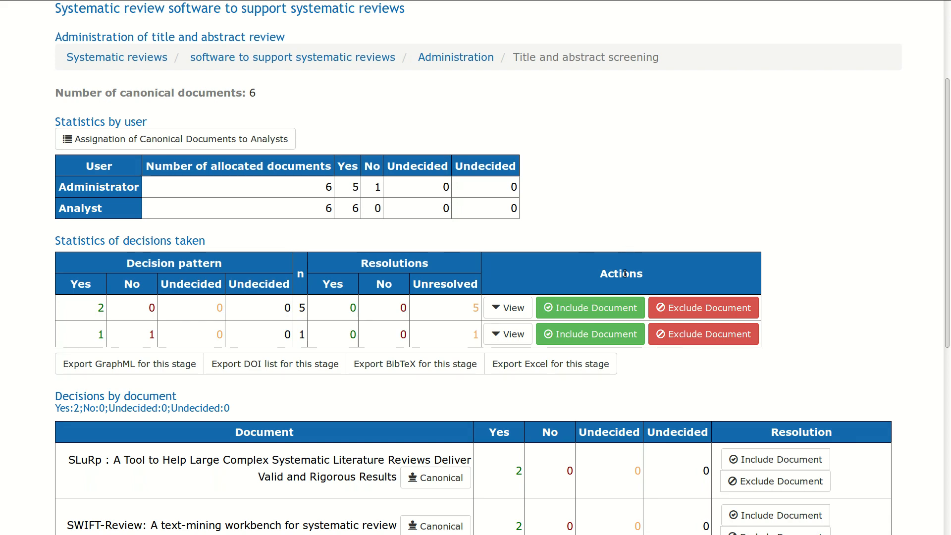
Step: Include the documents with the 2 Yes, 0 No decision pattern
{"action": "left_click", "coordinate": [617, 308]}
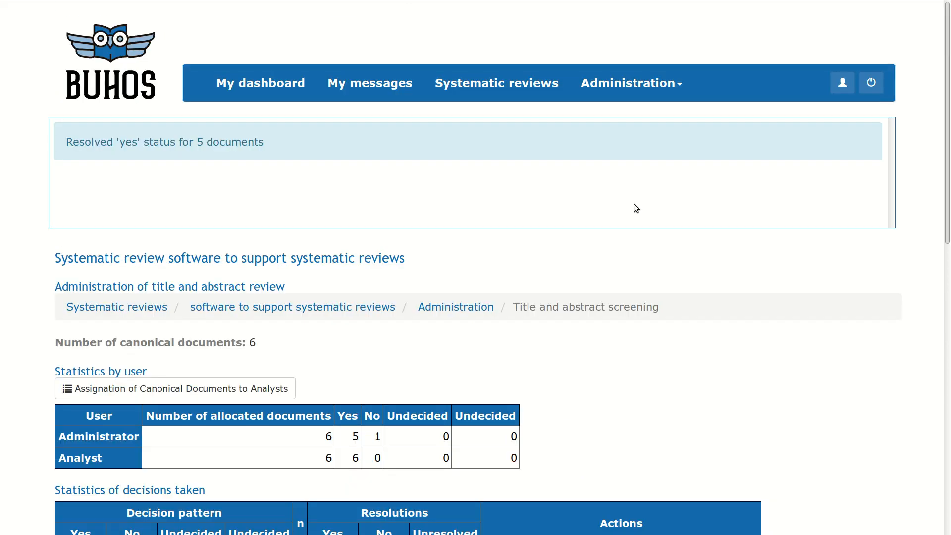
{"action": "scroll", "coordinate": [634, 204], "scroll_direction": "down", "scroll_amount": 5}
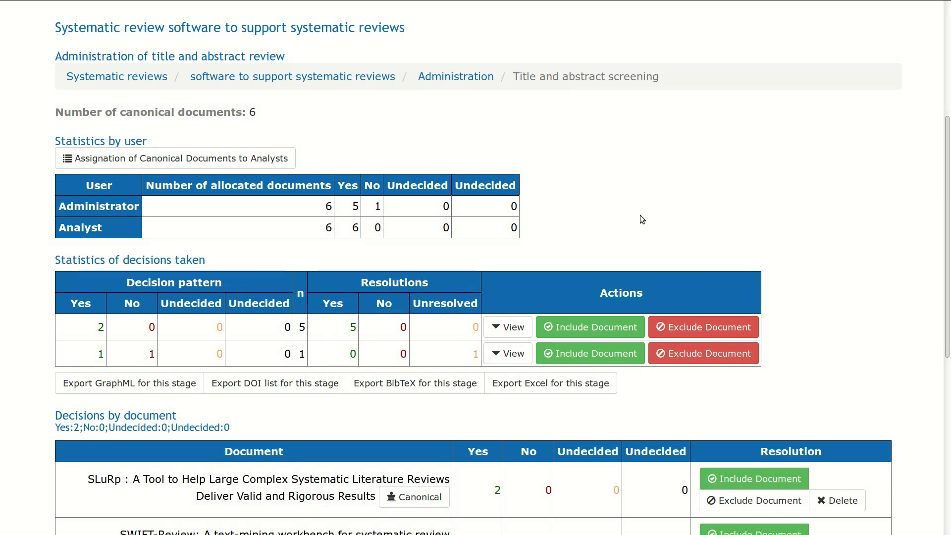
{"action": "scroll", "coordinate": [490, 364], "scroll_direction": "down", "scroll_amount": 6}
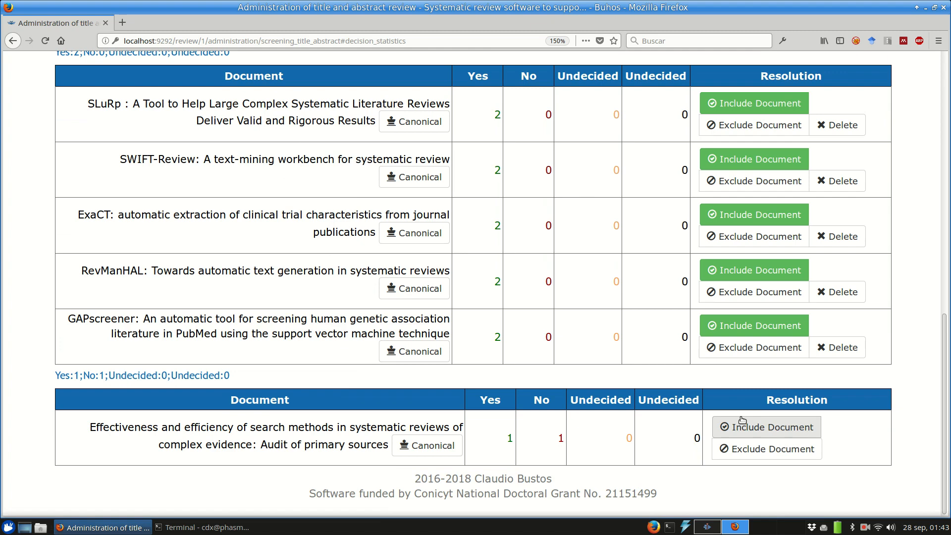
Step: Include the split-vote search-methods audit paper, reload the statistics, and generate Crossref references
{"action": "left_click", "coordinate": [746, 420]}
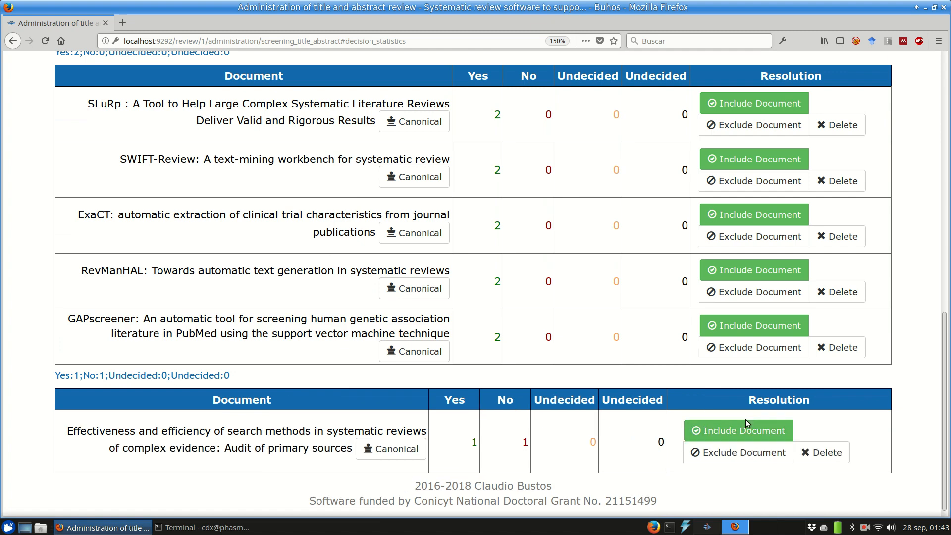
{"action": "left_click", "coordinate": [43, 41]}
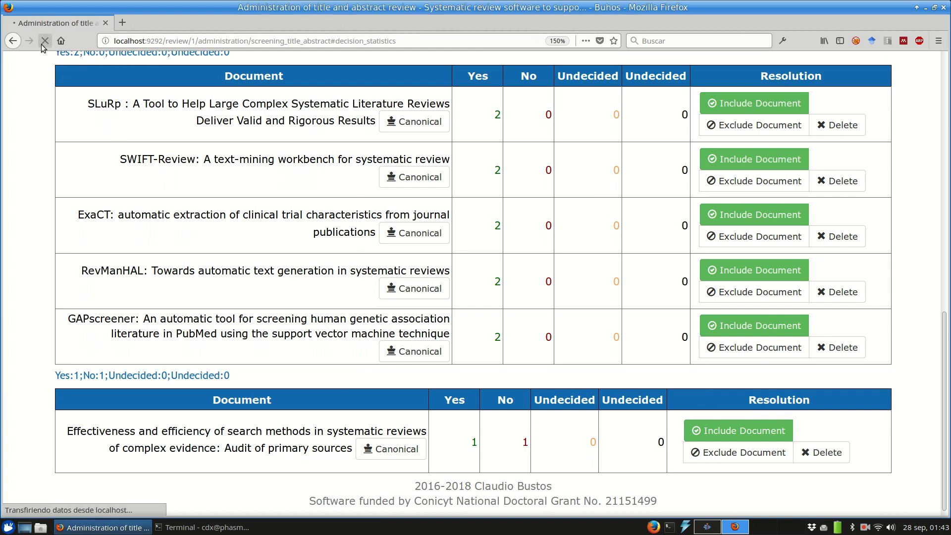
{"action": "scroll", "coordinate": [326, 319], "scroll_direction": "up", "scroll_amount": 6}
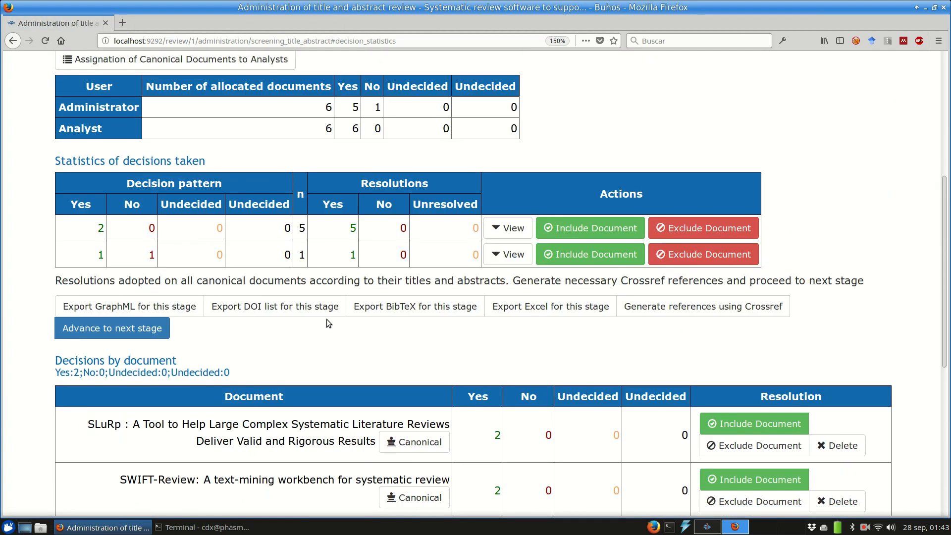
{"action": "scroll", "coordinate": [327, 322], "scroll_direction": "down", "scroll_amount": 1}
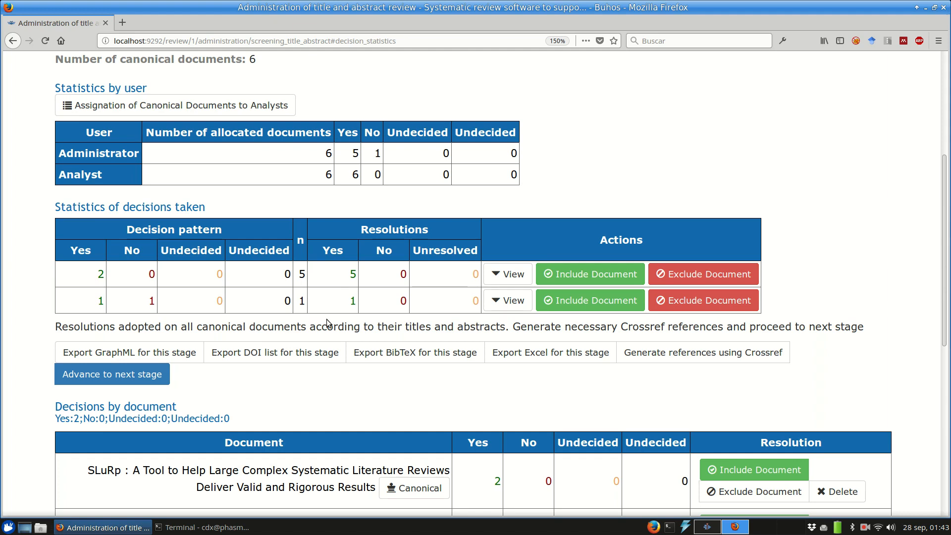
{"action": "left_click", "coordinate": [686, 350]}
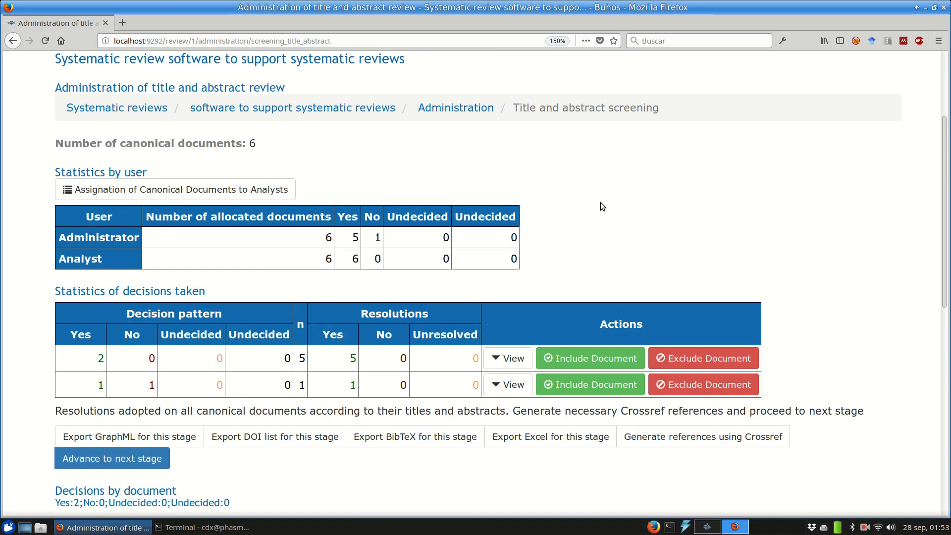
Step: Advance the review to the reference screening stage
{"action": "left_click", "coordinate": [148, 456]}
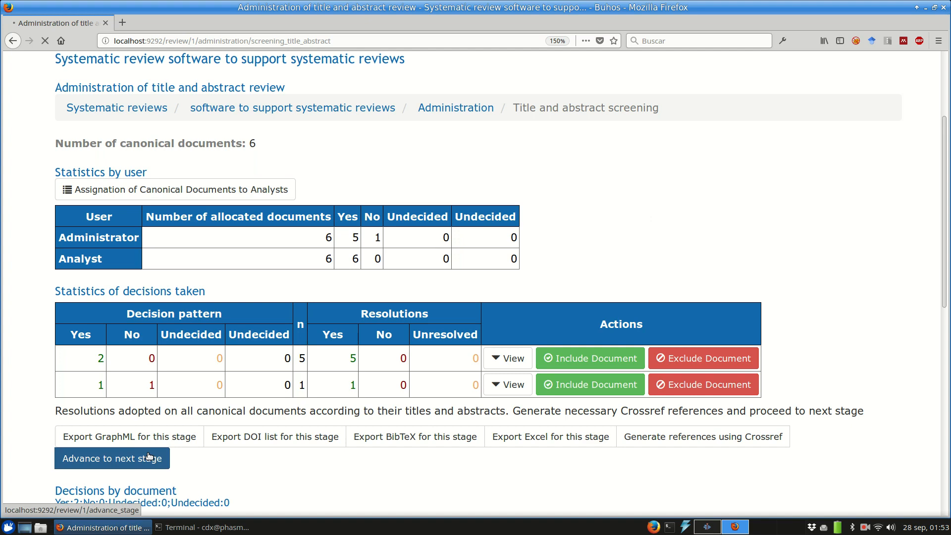
{"action": "scroll", "coordinate": [618, 339], "scroll_direction": "down", "scroll_amount": 3}
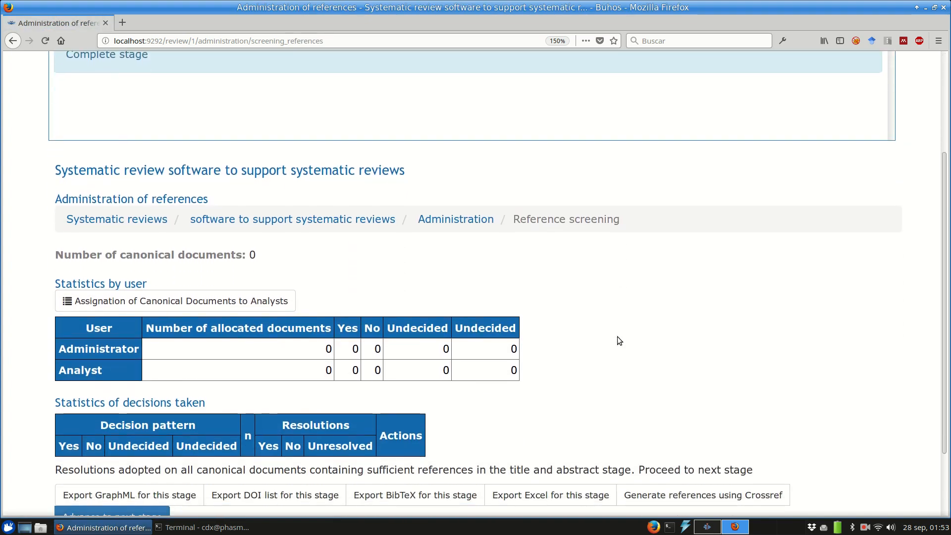
{"action": "scroll", "coordinate": [618, 339], "scroll_direction": "down", "scroll_amount": 2}
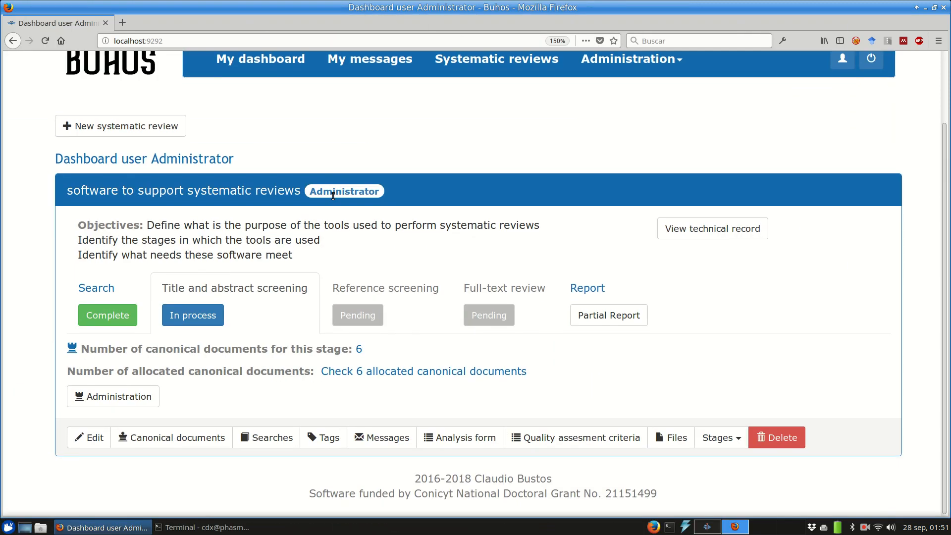
Step: Edit the review and view its Advanced settings with the reference inclusion rule
{"action": "left_click", "coordinate": [90, 448]}
{"action": "scroll", "coordinate": [267, 276], "scroll_direction": "down", "scroll_amount": 10}
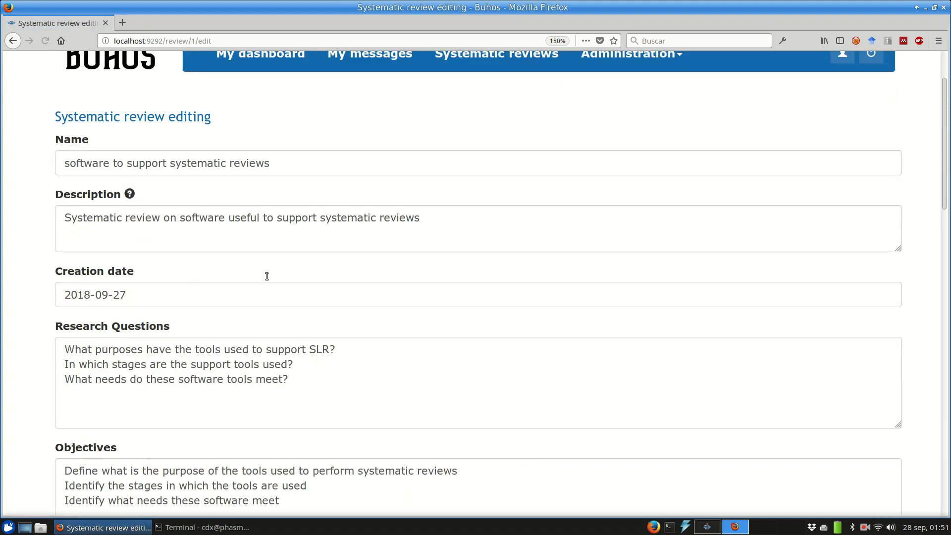
{"action": "scroll", "coordinate": [263, 278], "scroll_direction": "down", "scroll_amount": 3}
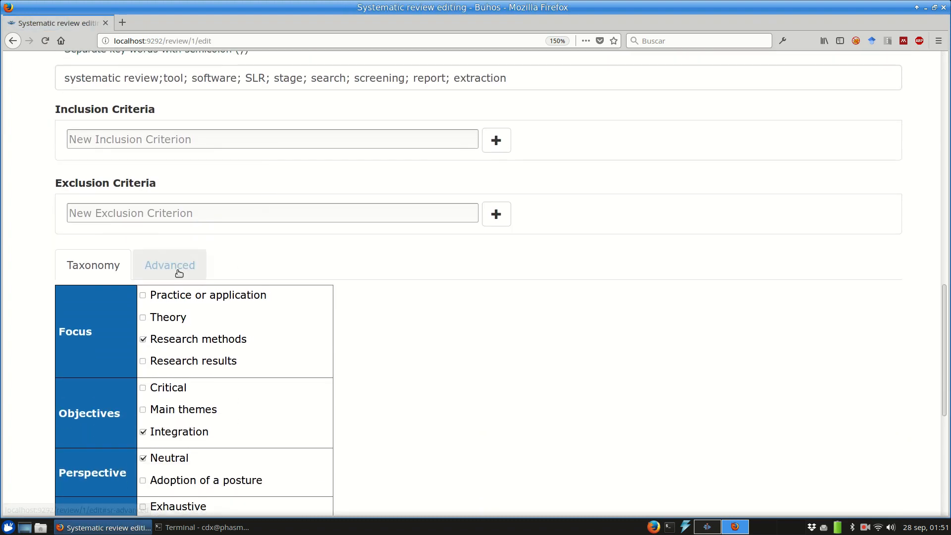
{"action": "left_click", "coordinate": [179, 270]}
{"action": "scroll", "coordinate": [313, 248], "scroll_direction": "down", "scroll_amount": 3}
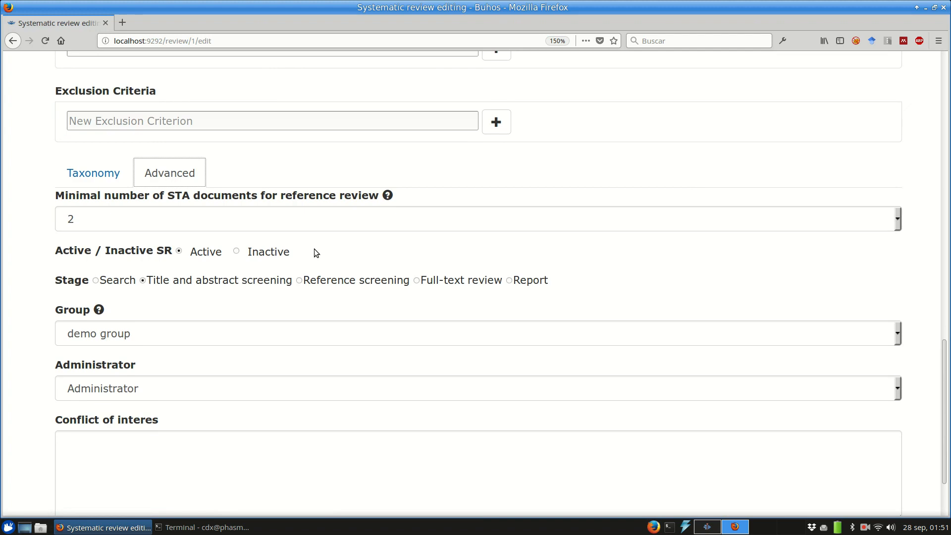
{"action": "left_click", "coordinate": [865, 527]}
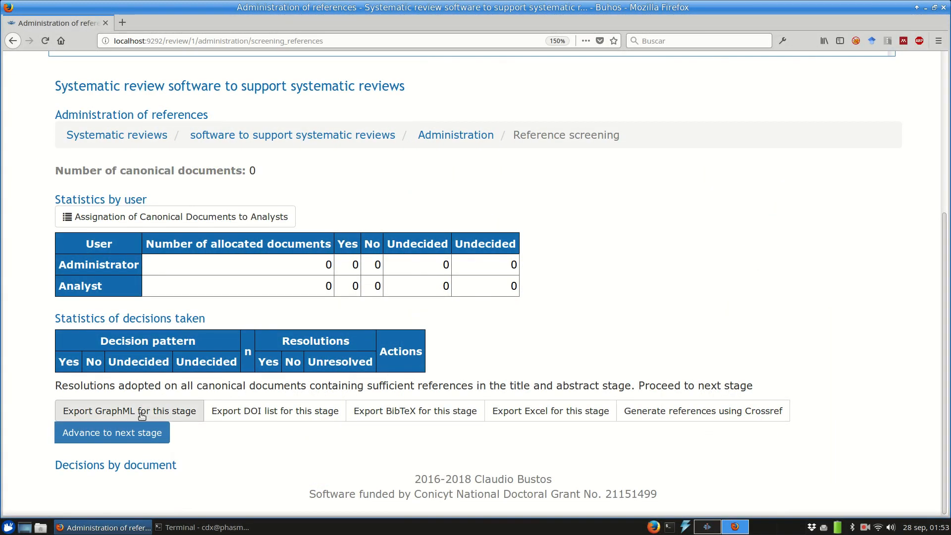
Step: Advance the review to the Full-text review stage
{"action": "left_click", "coordinate": [139, 433]}
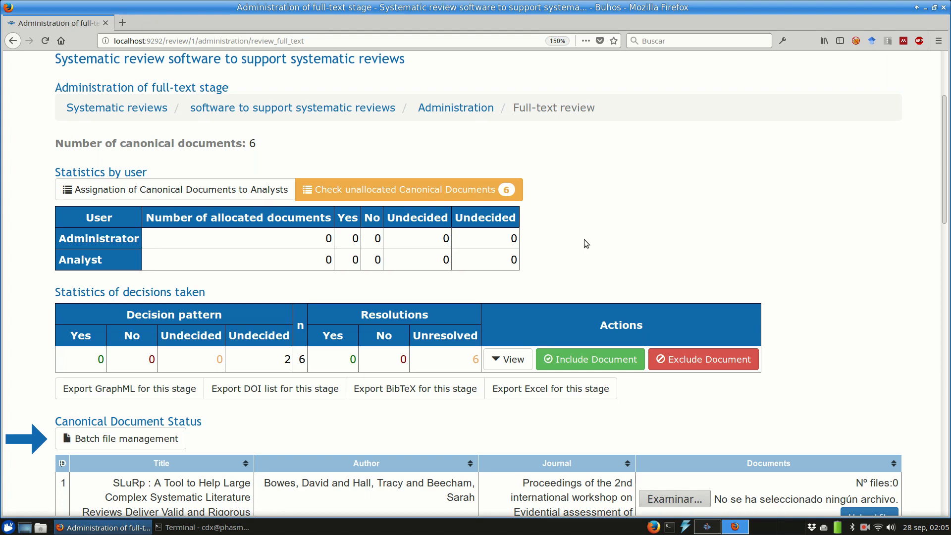
Step: Upload the GAPscreener, ExaCT, SWIFT-Review and RevManHAL PDFs through batch file management
{"action": "left_click", "coordinate": [138, 441]}
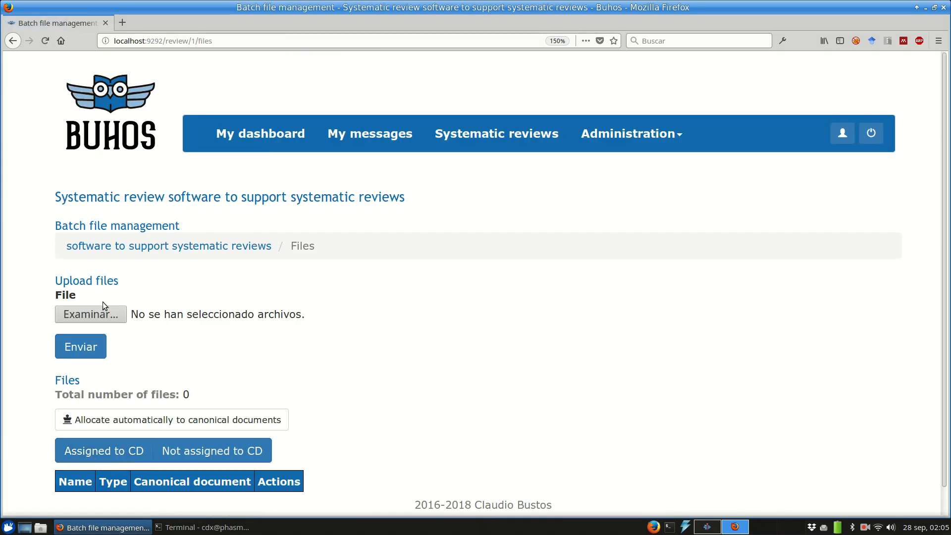
{"action": "left_click", "coordinate": [109, 318]}
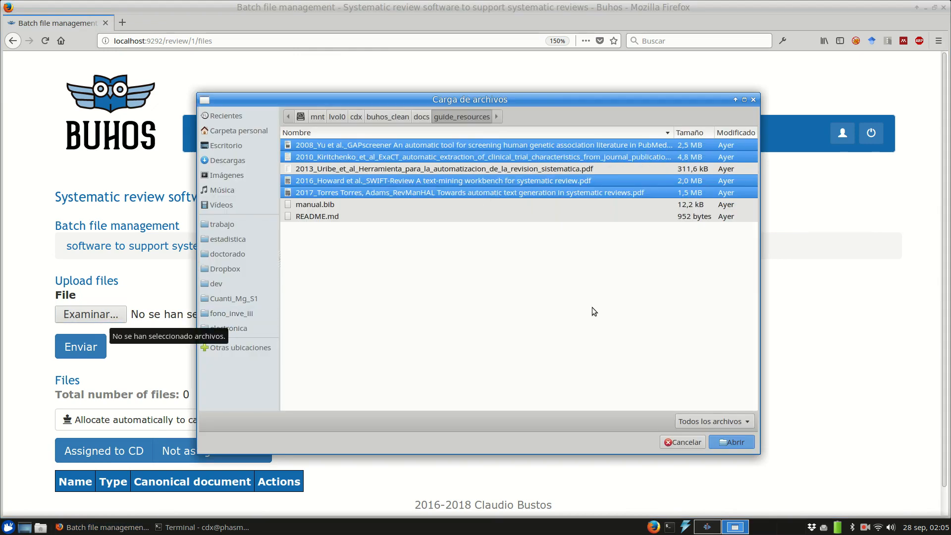
{"action": "left_click", "coordinate": [745, 441]}
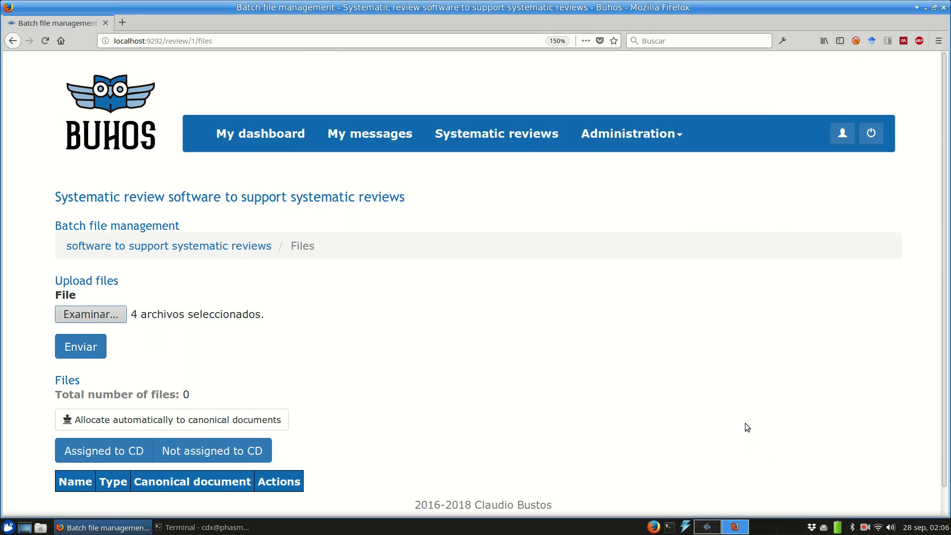
{"action": "left_click", "coordinate": [81, 346]}
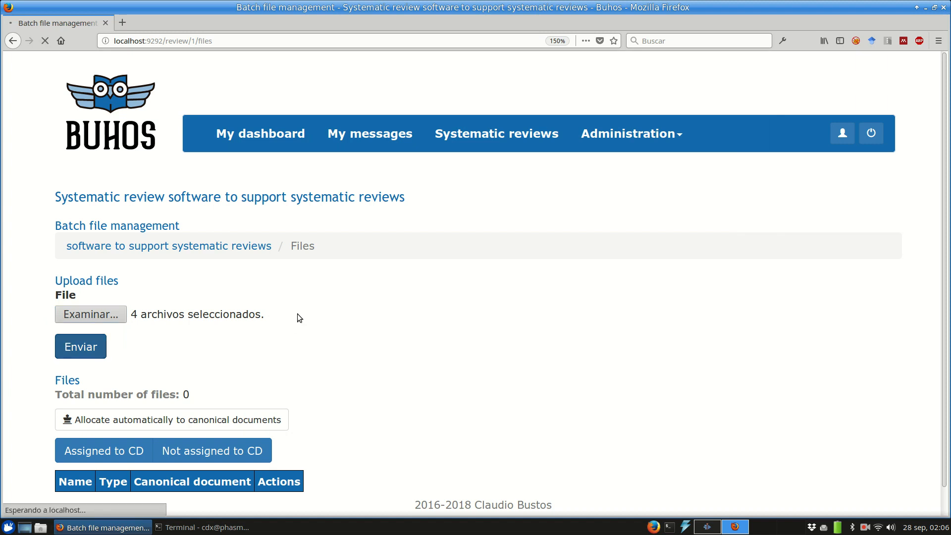
Step: Automatically allocate the uploaded PDFs to their matching canonical documents
{"action": "scroll", "coordinate": [291, 301], "scroll_direction": "down", "scroll_amount": 5}
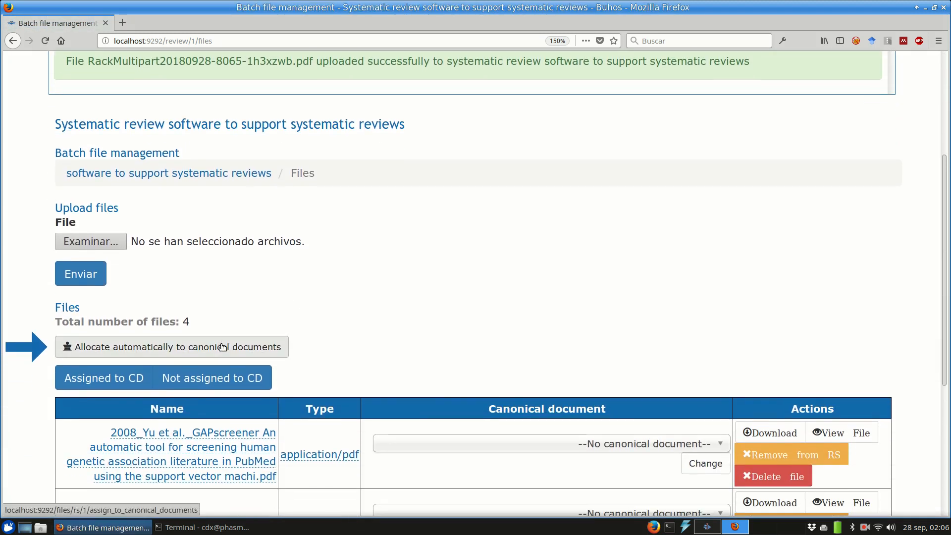
{"action": "left_click", "coordinate": [222, 345]}
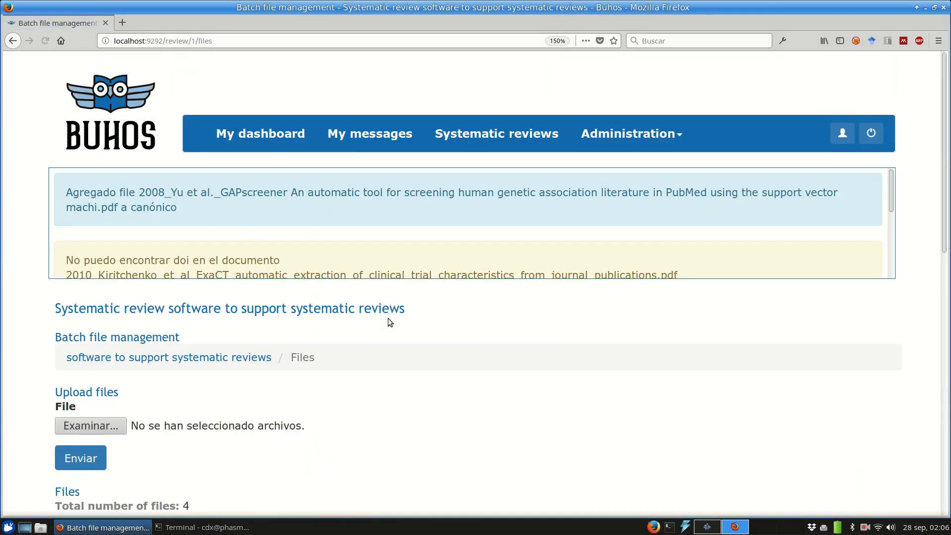
{"action": "scroll", "coordinate": [453, 314], "scroll_direction": "down", "scroll_amount": 9}
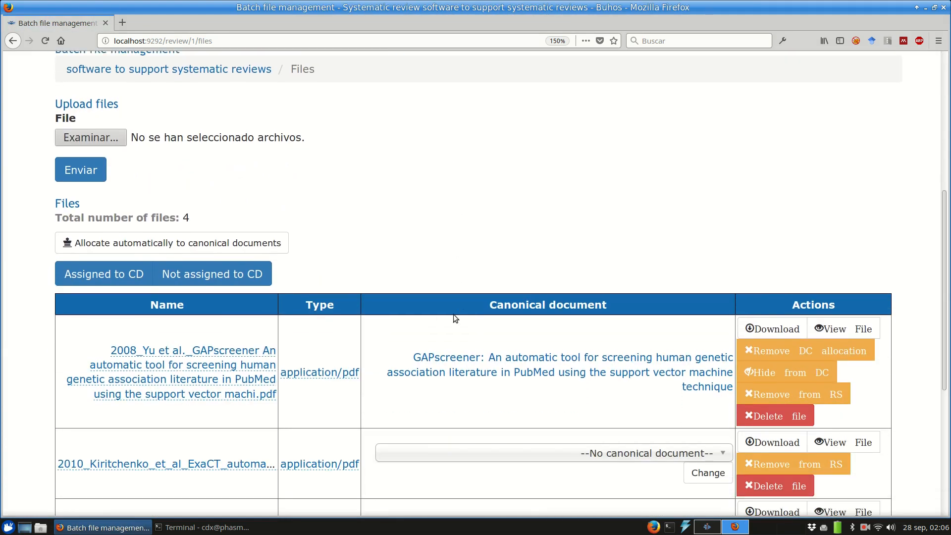
{"action": "scroll", "coordinate": [455, 318], "scroll_direction": "down", "scroll_amount": 5}
{"action": "scroll", "coordinate": [455, 318], "scroll_direction": "up", "scroll_amount": 1}
{"action": "scroll", "coordinate": [453, 314], "scroll_direction": "up", "scroll_amount": 1}
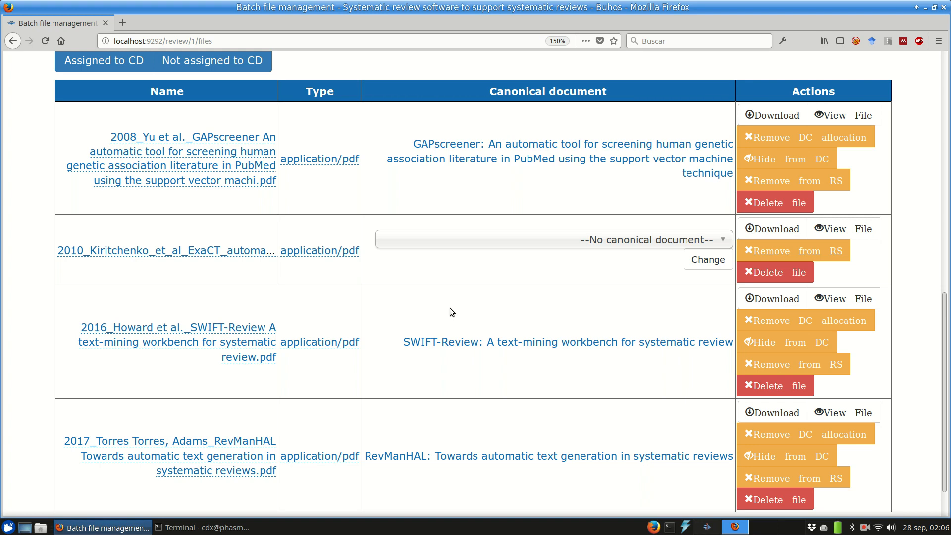
Step: Link the remaining unassigned PDF to the ExaCT canonical document and go back to full-text administration
{"action": "left_click", "coordinate": [619, 245]}
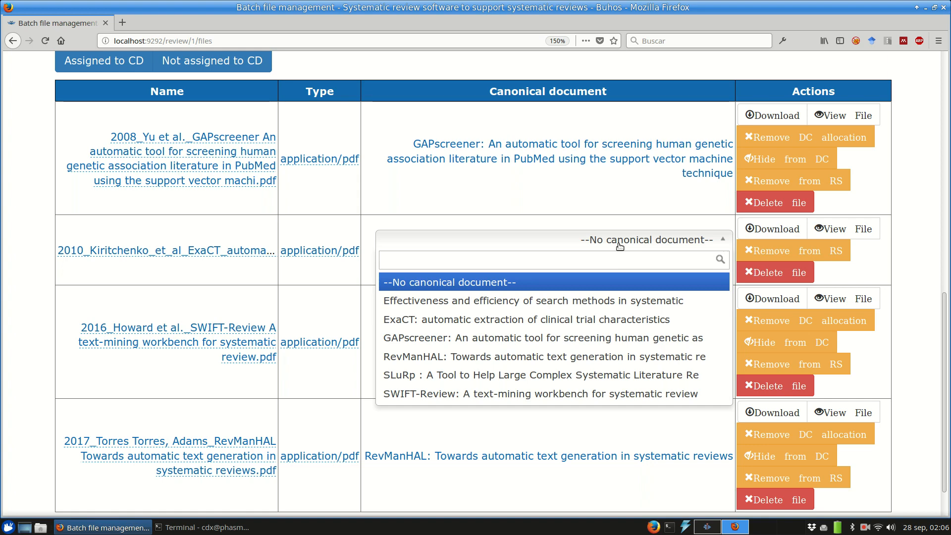
{"action": "left_click", "coordinate": [518, 321]}
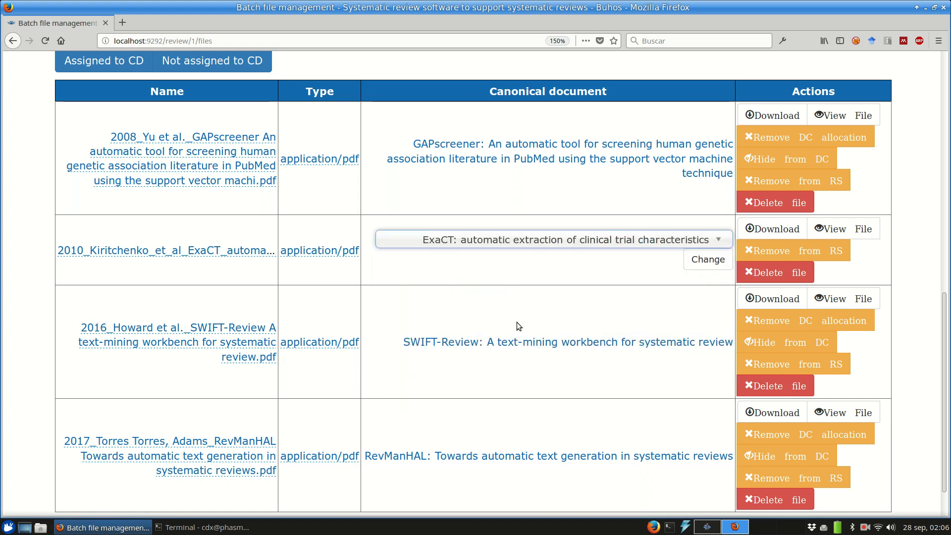
{"action": "left_click", "coordinate": [708, 259]}
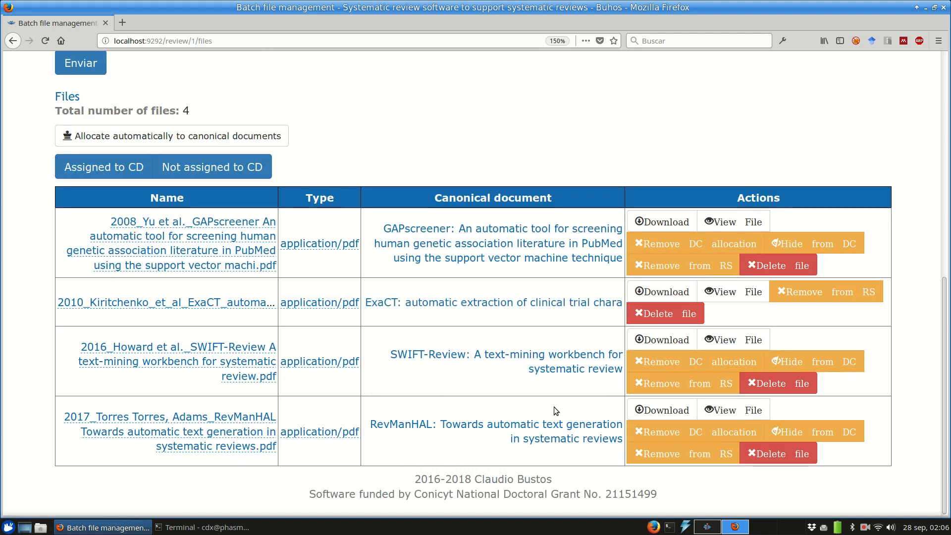
{"action": "scroll", "coordinate": [329, 315], "scroll_direction": "up", "scroll_amount": 5}
{"action": "left_click", "coordinate": [12, 40]}
Step: Reload the page to show attached files and exclude the SLuRp document at the full-text stage
{"action": "scroll", "coordinate": [617, 189], "scroll_direction": "down", "scroll_amount": 6}
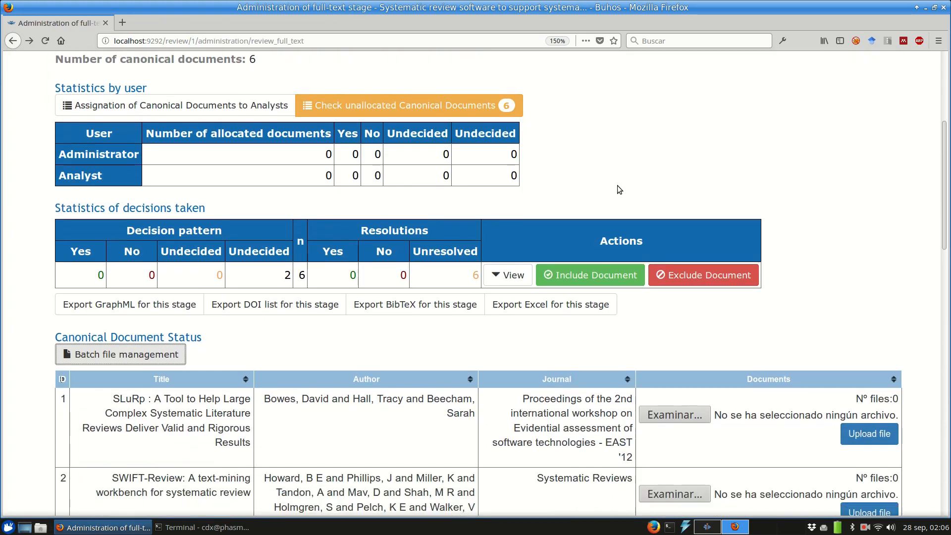
{"action": "scroll", "coordinate": [617, 186], "scroll_direction": "down", "scroll_amount": 3}
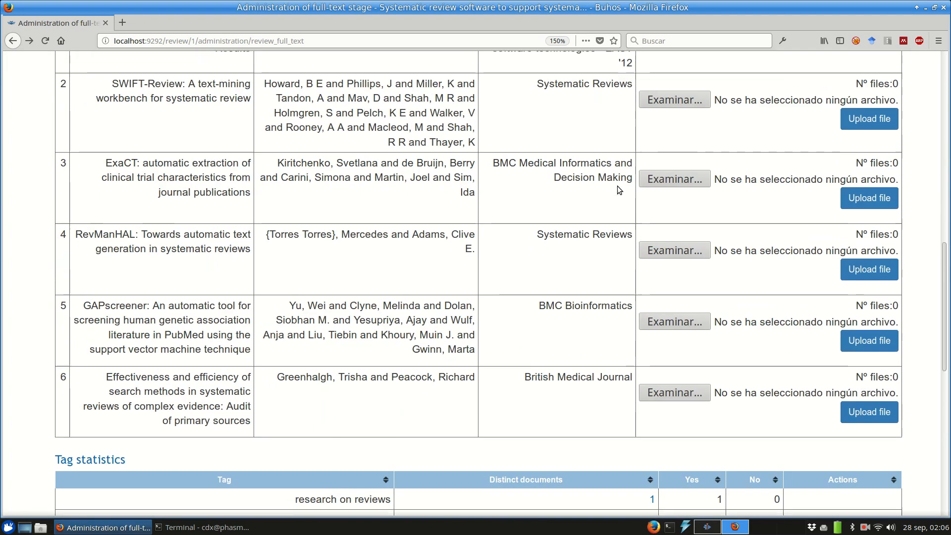
{"action": "scroll", "coordinate": [618, 186], "scroll_direction": "up", "scroll_amount": 2}
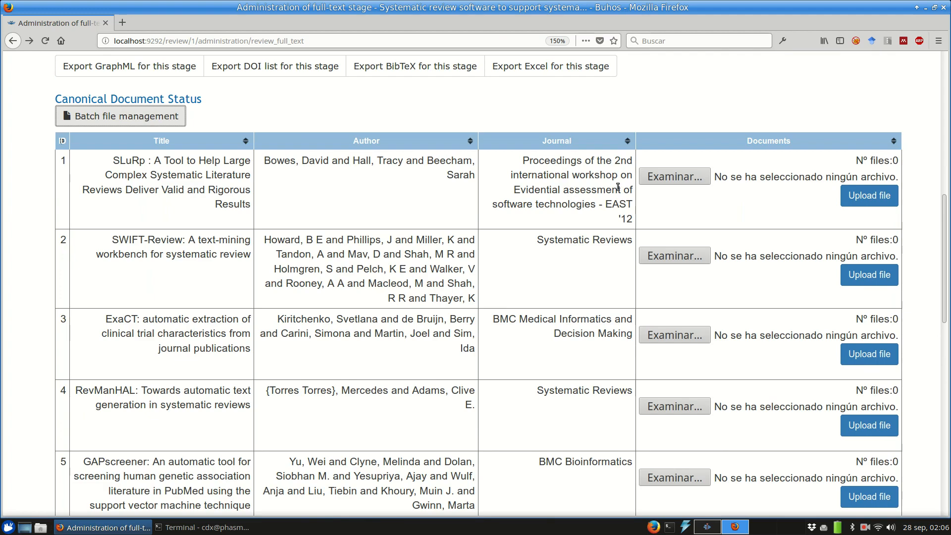
{"action": "key", "text": "F5"}
{"action": "scroll", "coordinate": [615, 182], "scroll_direction": "down", "scroll_amount": 2}
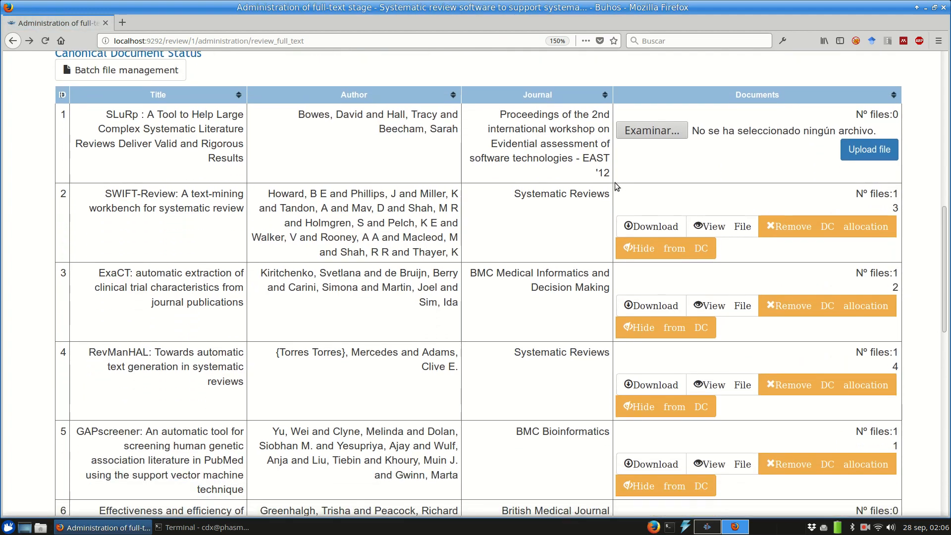
{"action": "scroll", "coordinate": [614, 182], "scroll_direction": "down", "scroll_amount": 2}
{"action": "scroll", "coordinate": [614, 182], "scroll_direction": "up", "scroll_amount": 3}
{"action": "scroll", "coordinate": [614, 183], "scroll_direction": "down", "scroll_amount": 5}
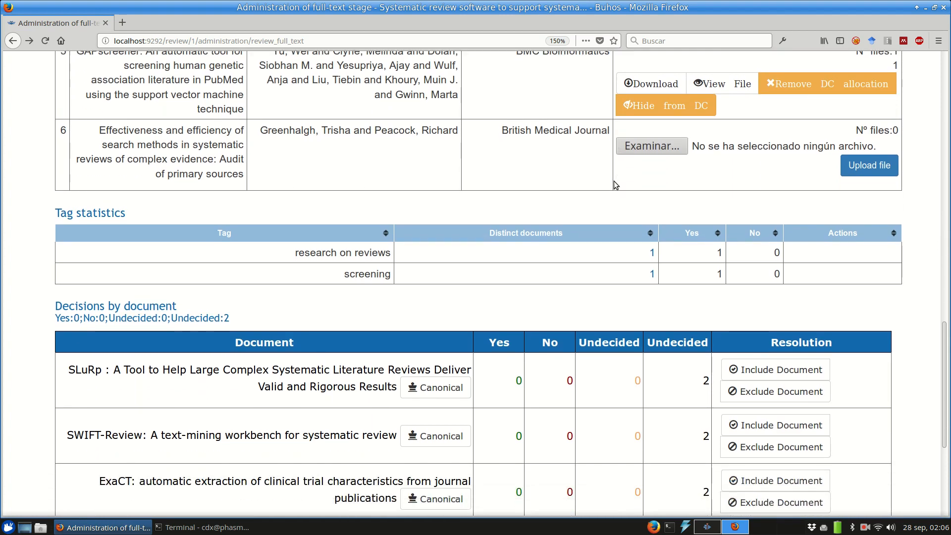
{"action": "scroll", "coordinate": [614, 181], "scroll_direction": "down", "scroll_amount": 2}
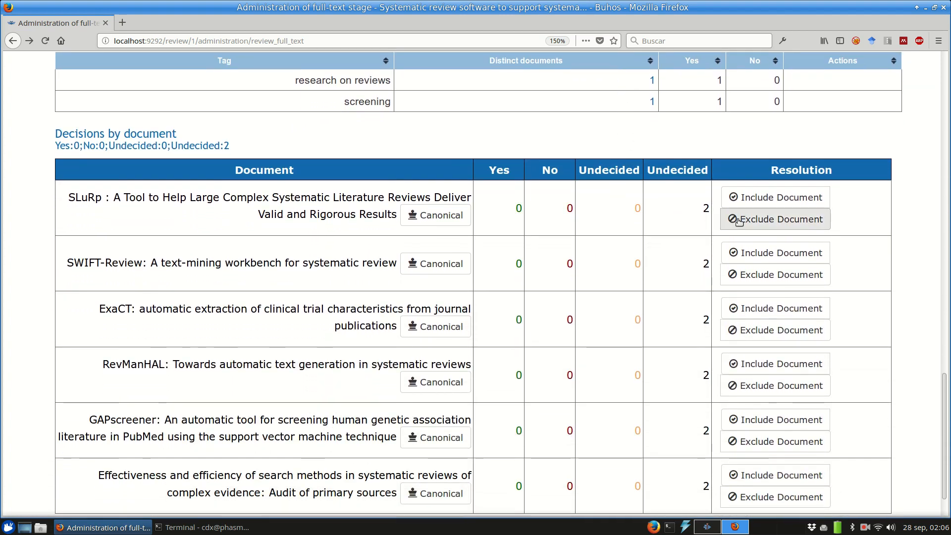
{"action": "left_click", "coordinate": [739, 221]}
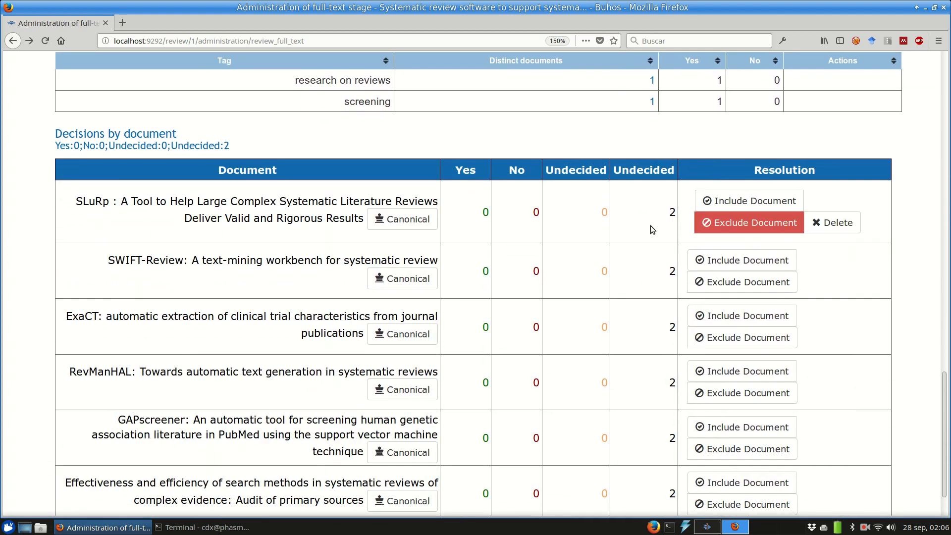
Step: Exclude the 'Effectiveness and efficiency of search methods' document at the full-text stage
{"action": "scroll", "coordinate": [649, 226], "scroll_direction": "up", "scroll_amount": 8}
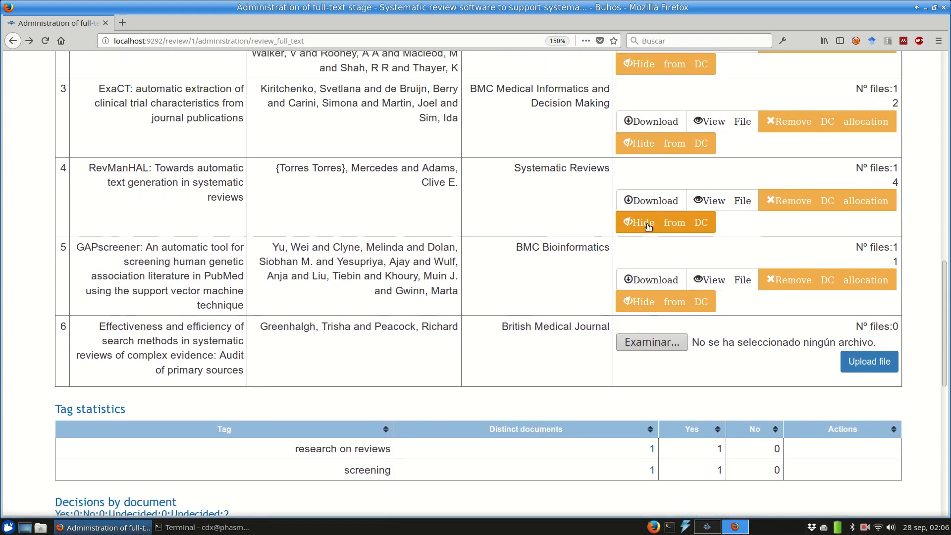
{"action": "scroll", "coordinate": [647, 225], "scroll_direction": "down", "scroll_amount": 10}
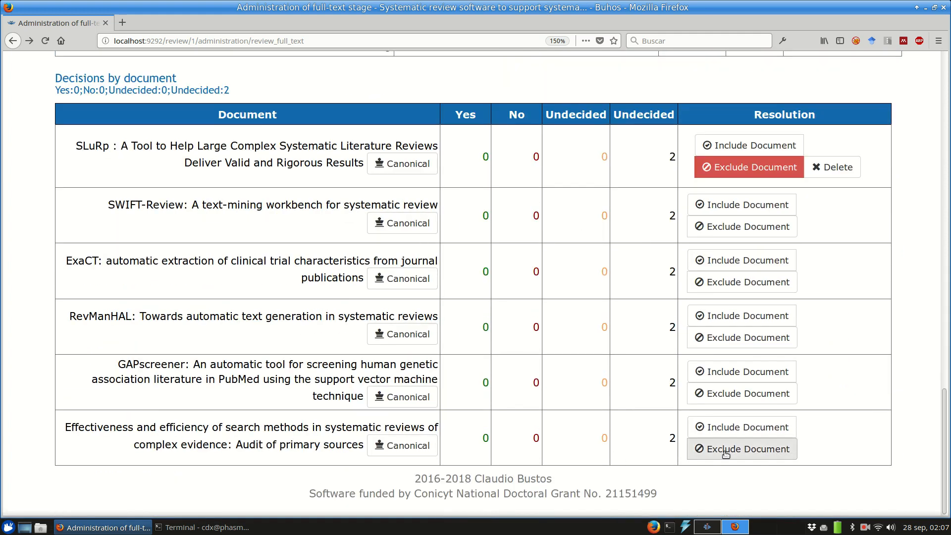
{"action": "left_click", "coordinate": [752, 448]}
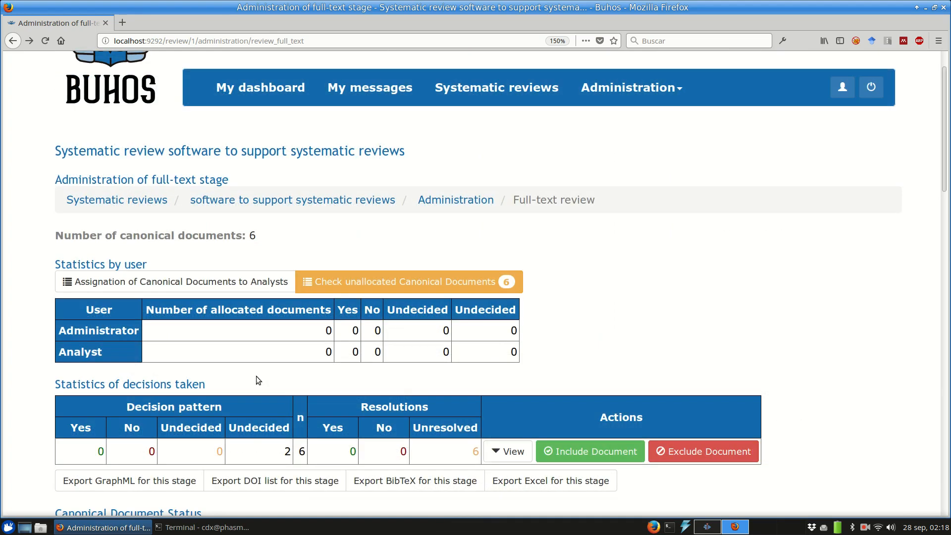
Step: Toggle the Administrator's assignment for RevManHAL in analyst assignments, then return to My dashboard
{"action": "left_click", "coordinate": [227, 291]}
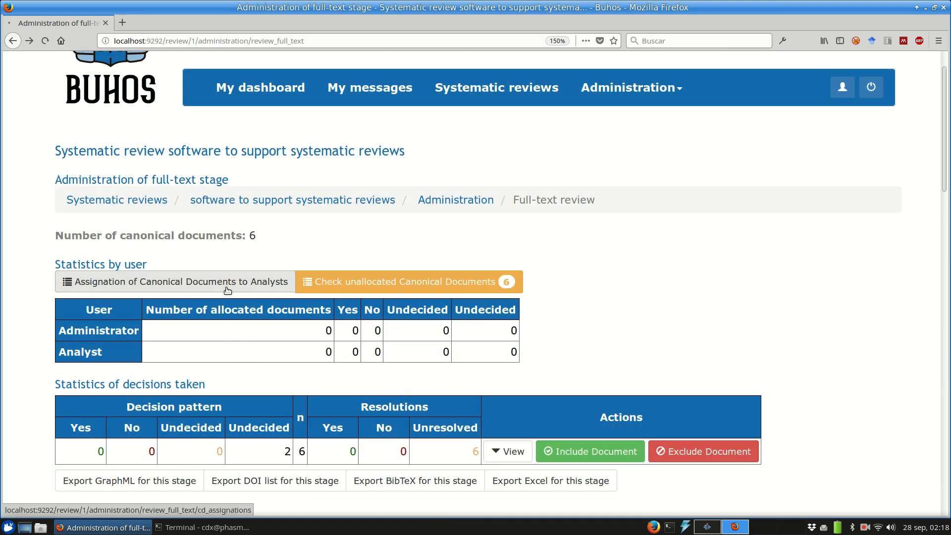
{"action": "scroll", "coordinate": [348, 255], "scroll_direction": "down", "scroll_amount": 10}
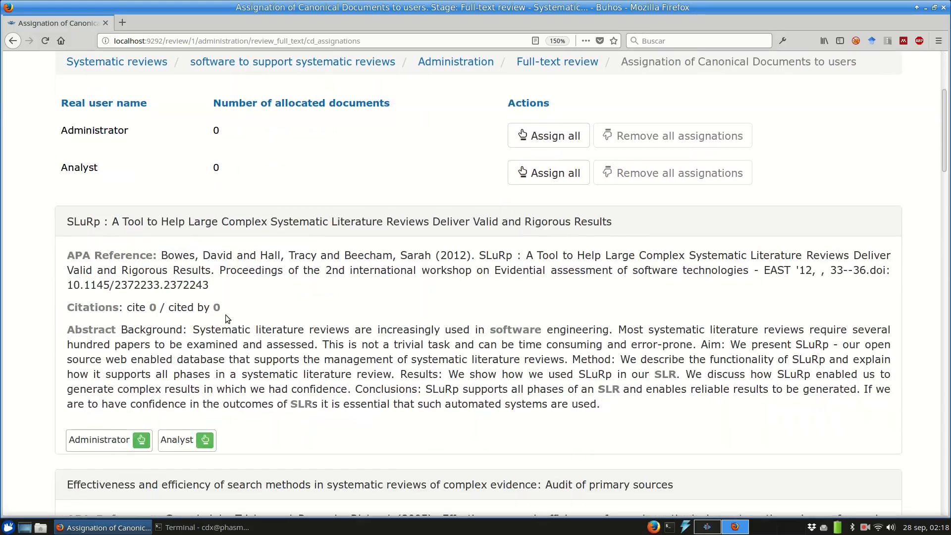
{"action": "scroll", "coordinate": [149, 424], "scroll_direction": "down", "scroll_amount": 15}
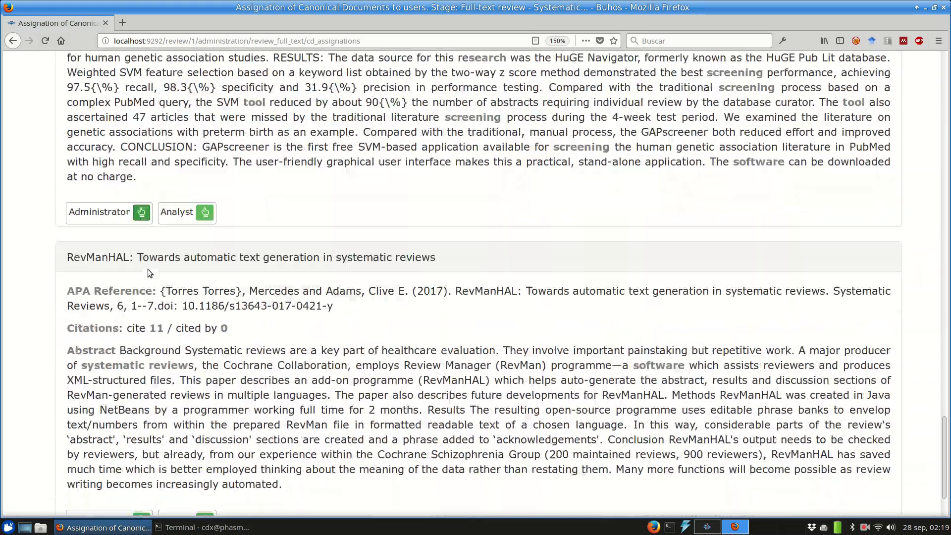
{"action": "scroll", "coordinate": [149, 273], "scroll_direction": "down", "scroll_amount": 2}
{"action": "left_click", "coordinate": [142, 443]}
{"action": "scroll", "coordinate": [213, 245], "scroll_direction": "up", "scroll_amount": 20}
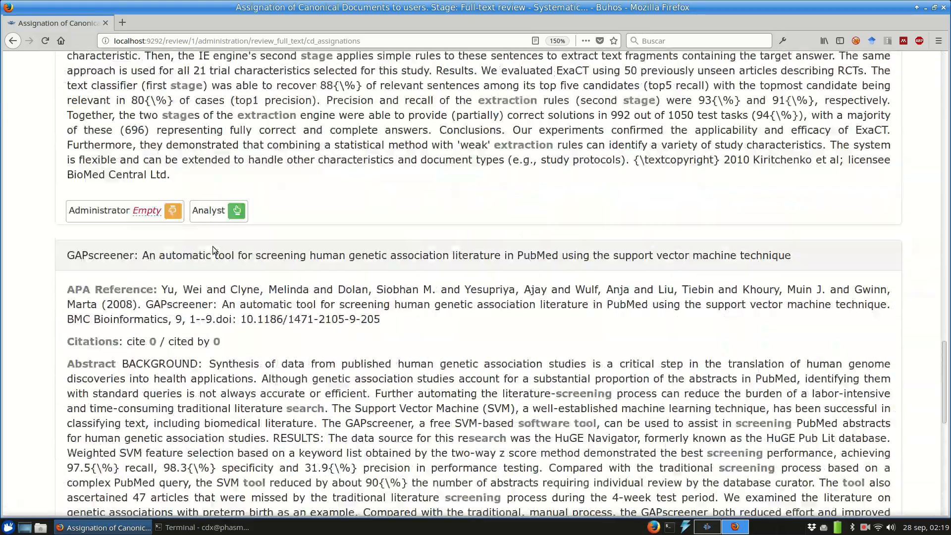
{"action": "left_click", "coordinate": [260, 134]}
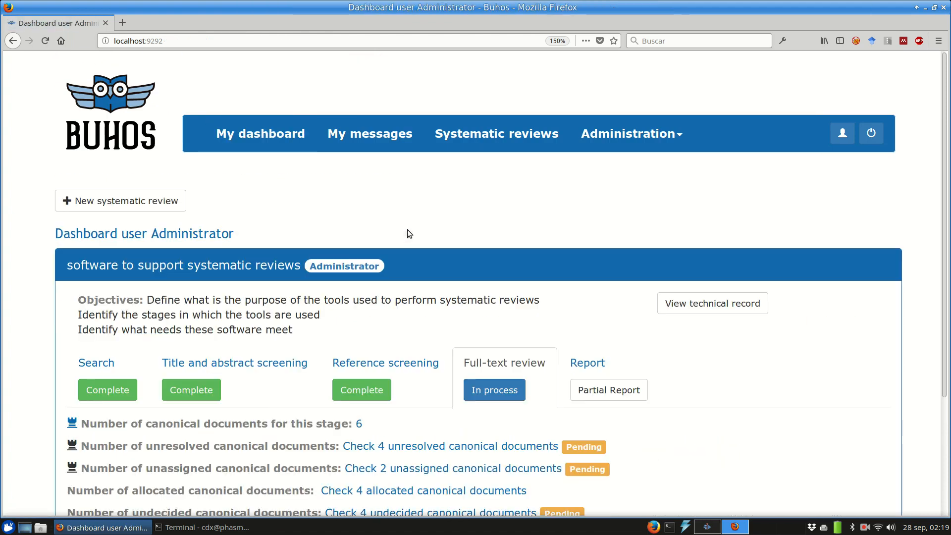
Step: List the four undecided full-text documents: GAPscreener, ExaCT, SWIFT-Review and RevManHAL
{"action": "scroll", "coordinate": [407, 230], "scroll_direction": "down", "scroll_amount": 3}
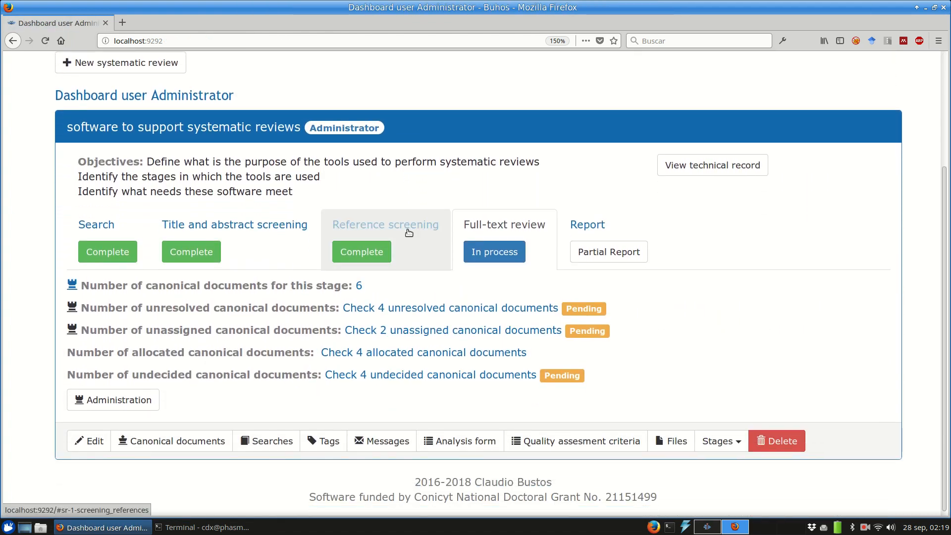
{"action": "left_click", "coordinate": [412, 375]}
{"action": "scroll", "coordinate": [454, 191], "scroll_direction": "down", "scroll_amount": 12}
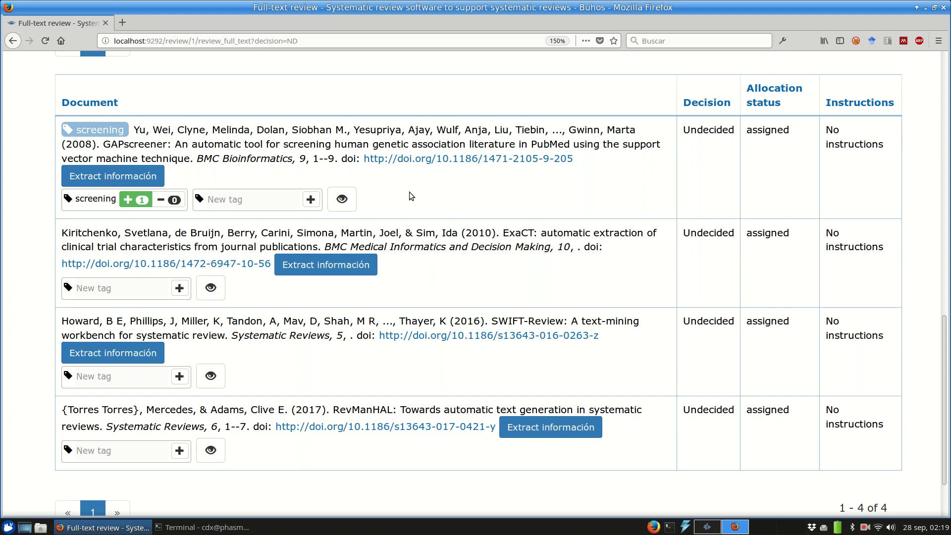
Step: Open GAPscreener's extraction form and set the tool name to 'GAPscreener'
{"action": "left_click", "coordinate": [113, 175]}
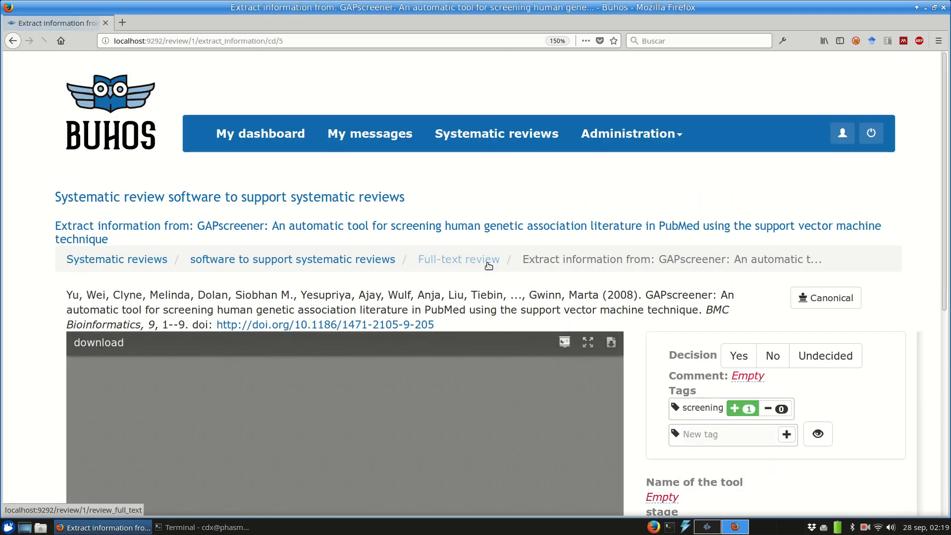
{"action": "scroll", "coordinate": [655, 249], "scroll_direction": "down", "scroll_amount": 5}
{"action": "scroll", "coordinate": [643, 259], "scroll_direction": "down", "scroll_amount": 2}
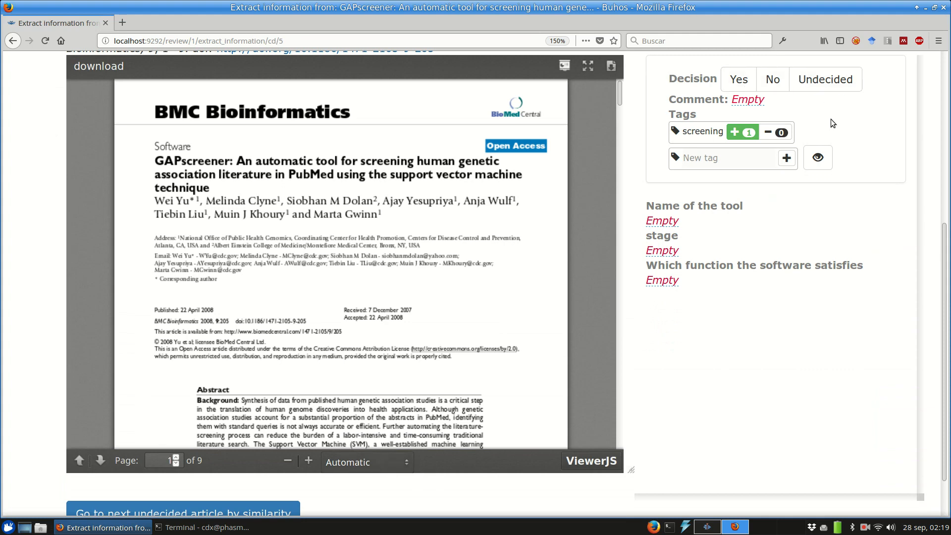
{"action": "left_click", "coordinate": [664, 221]}
{"action": "type", "text": "GAPscren"}
{"action": "key", "text": "BackSpace"}
{"action": "type", "text": "ener"}
{"action": "left_click", "coordinate": [658, 394]}
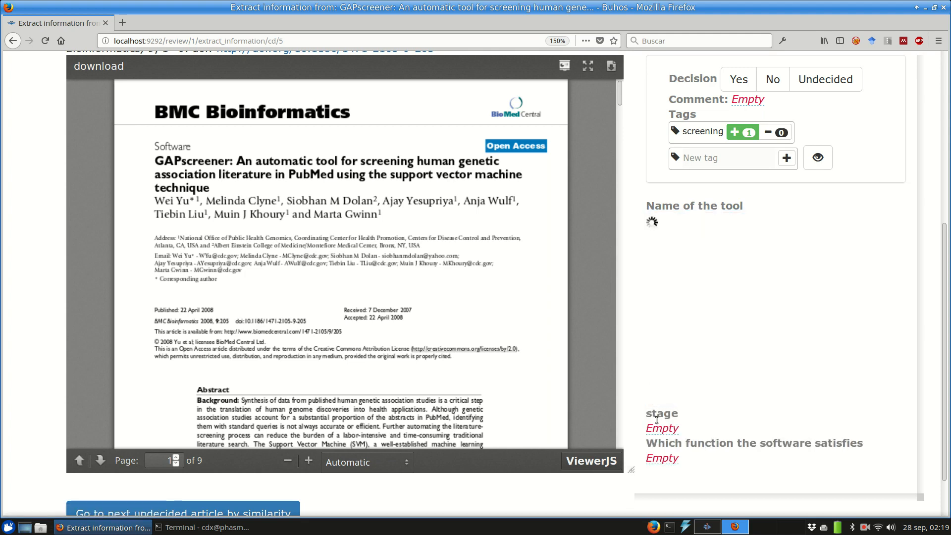
Step: Set stage 'screening' and function 'screening automatically studies', then move to the next undecided article
{"action": "type", "text": "screening"}
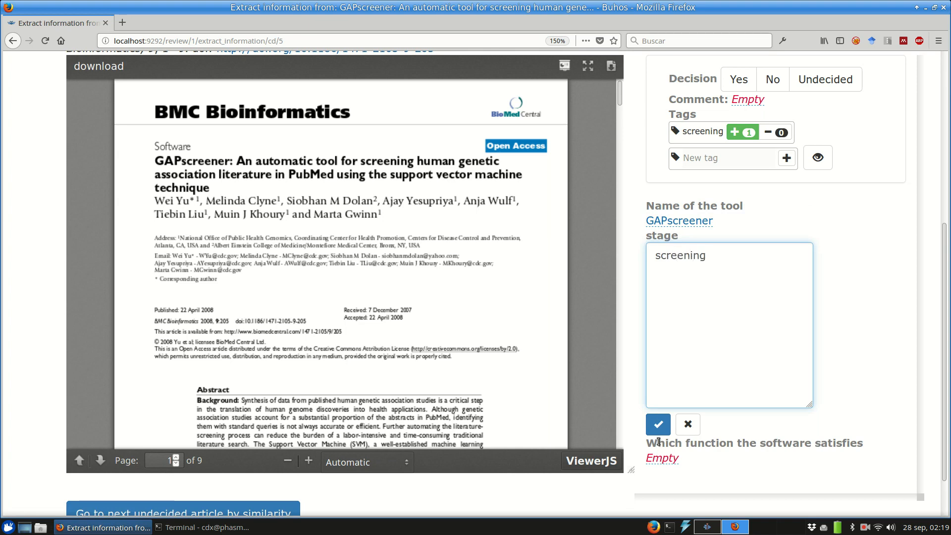
{"action": "left_click", "coordinate": [657, 424]}
{"action": "left_click", "coordinate": [664, 281]}
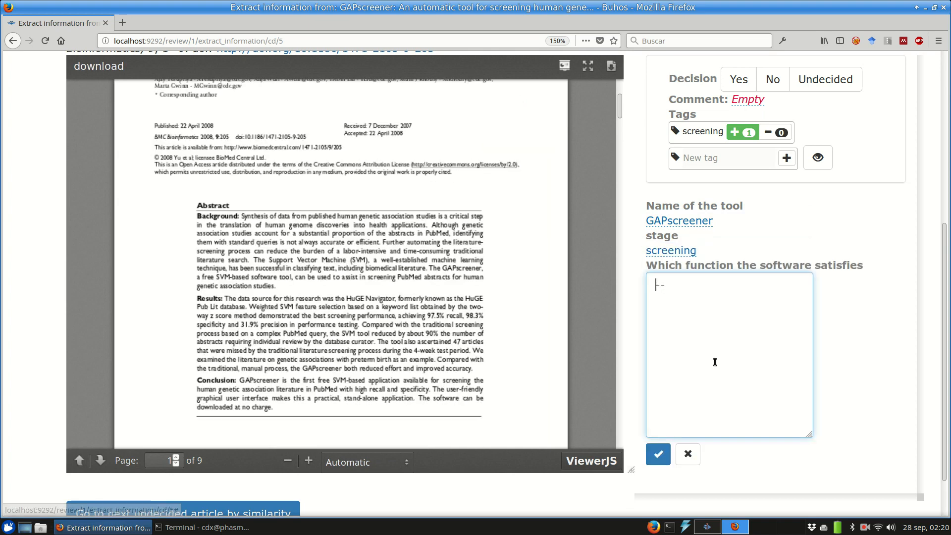
{"action": "type", "text": "screening automatically studies"}
{"action": "left_click", "coordinate": [658, 454]}
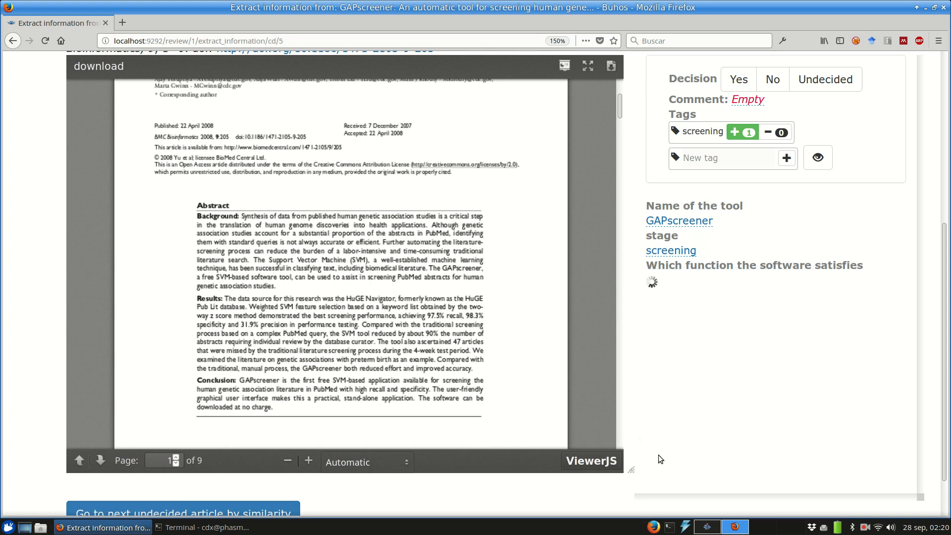
{"action": "scroll", "coordinate": [658, 455], "scroll_direction": "down", "scroll_amount": 3}
{"action": "left_click", "coordinate": [244, 460]}
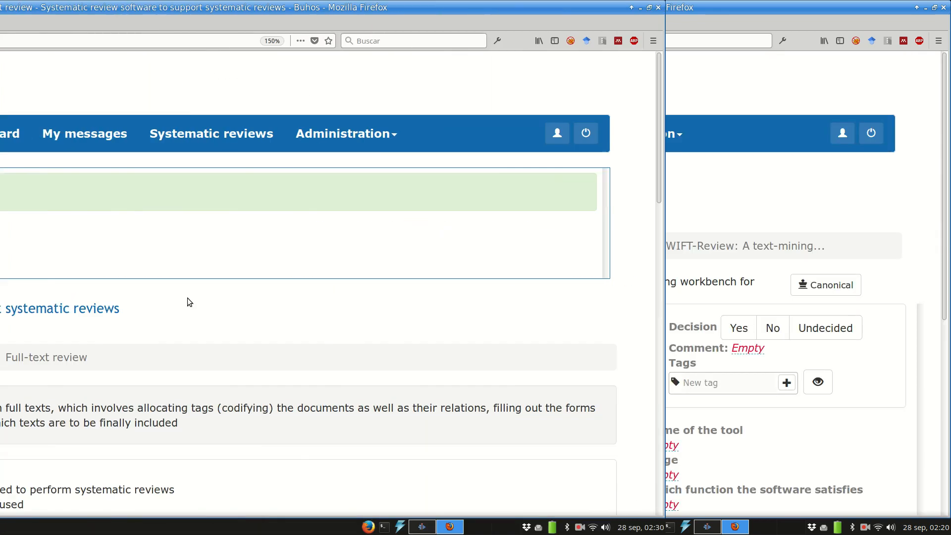
Step: Go from My dashboard to the full-text stage administration page
{"action": "left_click", "coordinate": [261, 134]}
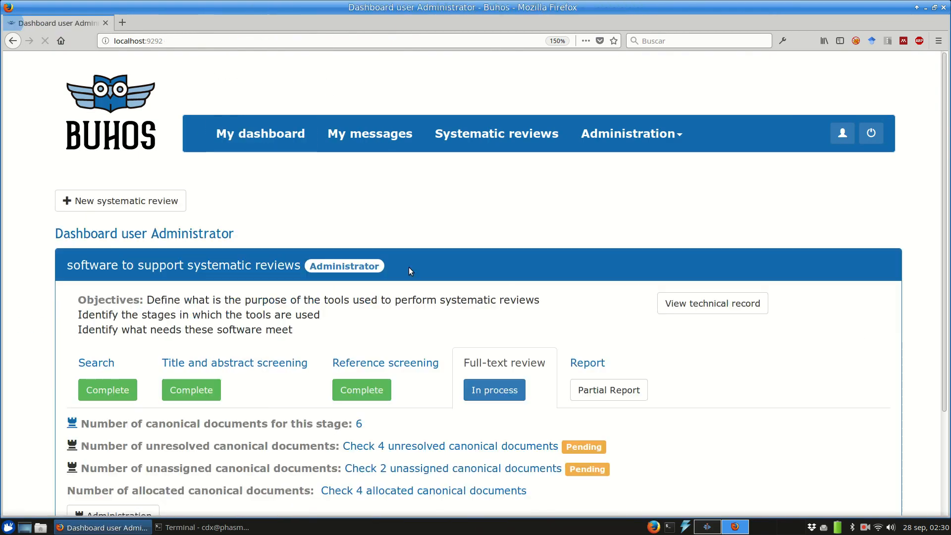
{"action": "scroll", "coordinate": [408, 272], "scroll_direction": "down", "scroll_amount": 3}
{"action": "left_click", "coordinate": [113, 394]}
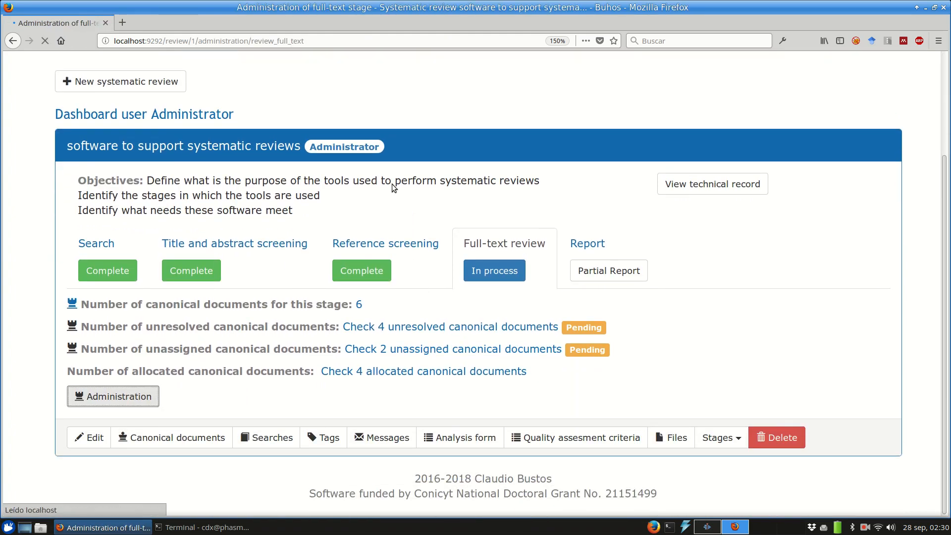
{"action": "scroll", "coordinate": [391, 187], "scroll_direction": "down", "scroll_amount": 5}
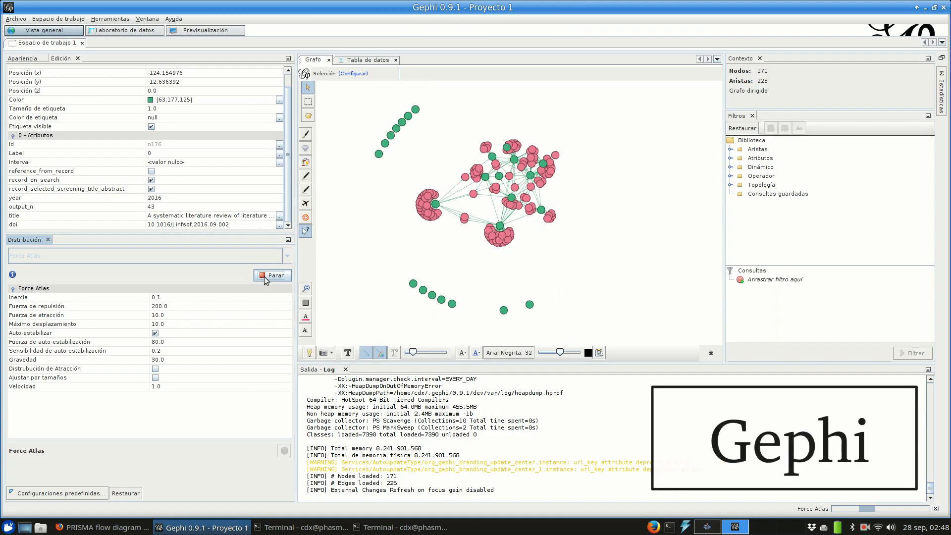
Step: Run the Force Atlas layout on the exported graph in Gephi and view a node's full title
{"action": "left_click", "coordinate": [266, 275]}
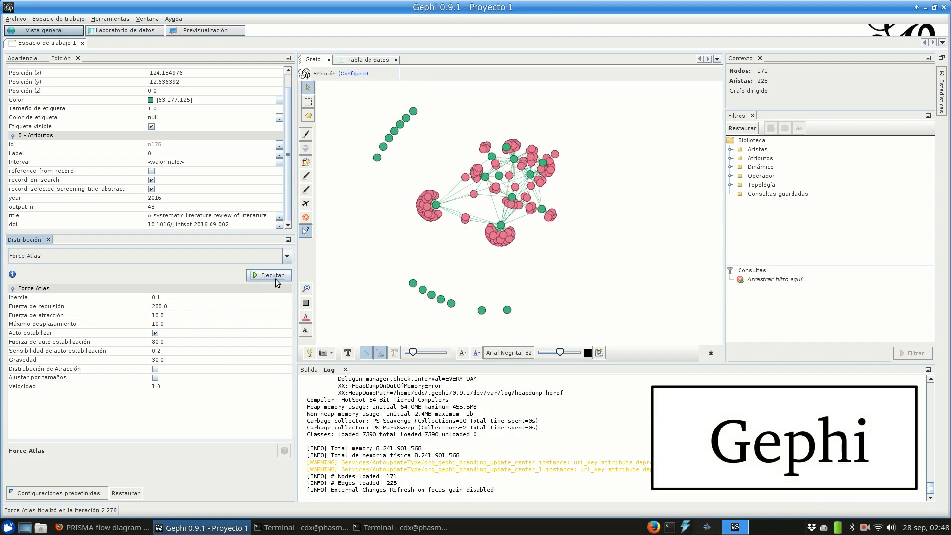
{"action": "left_click", "coordinate": [271, 215]}
{"action": "left_click", "coordinate": [279, 216]}
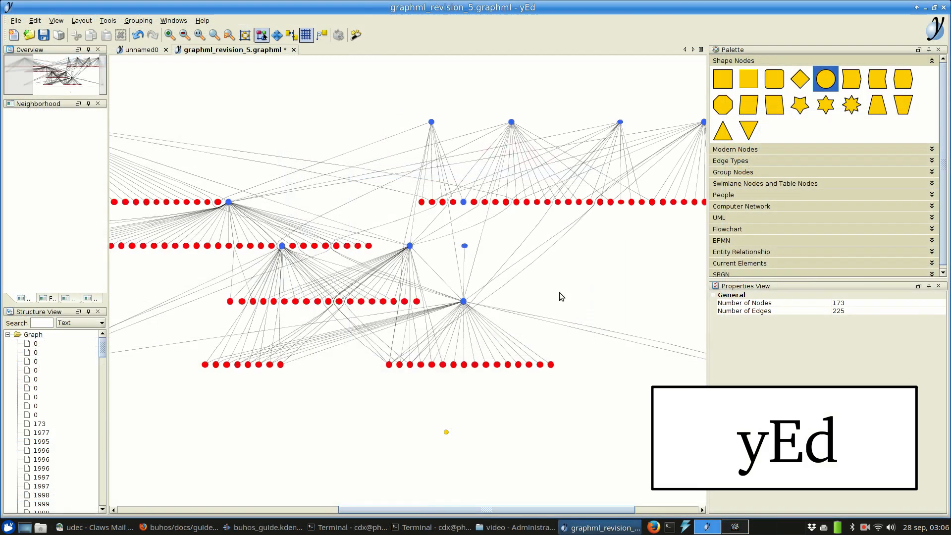
{"action": "scroll", "coordinate": [560, 292], "scroll_direction": "up", "scroll_amount": 5}
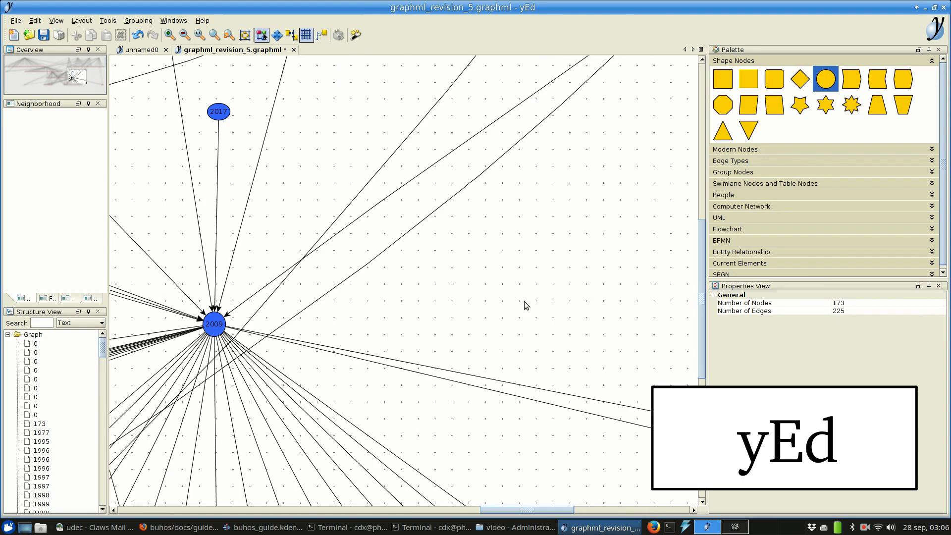
{"action": "left_click_drag", "start_coordinate": [499, 512], "coordinate": [415, 508]}
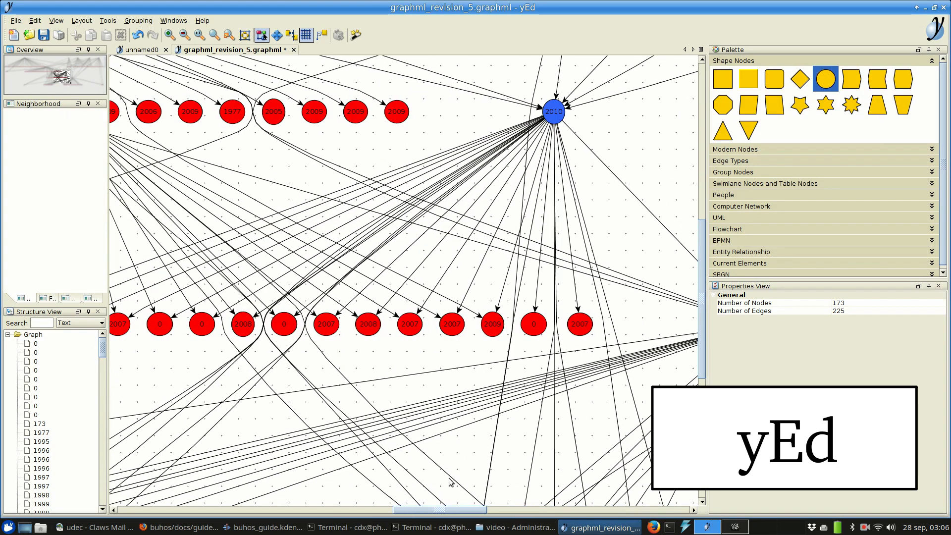
{"action": "left_click_drag", "start_coordinate": [700, 350], "coordinate": [700, 205]}
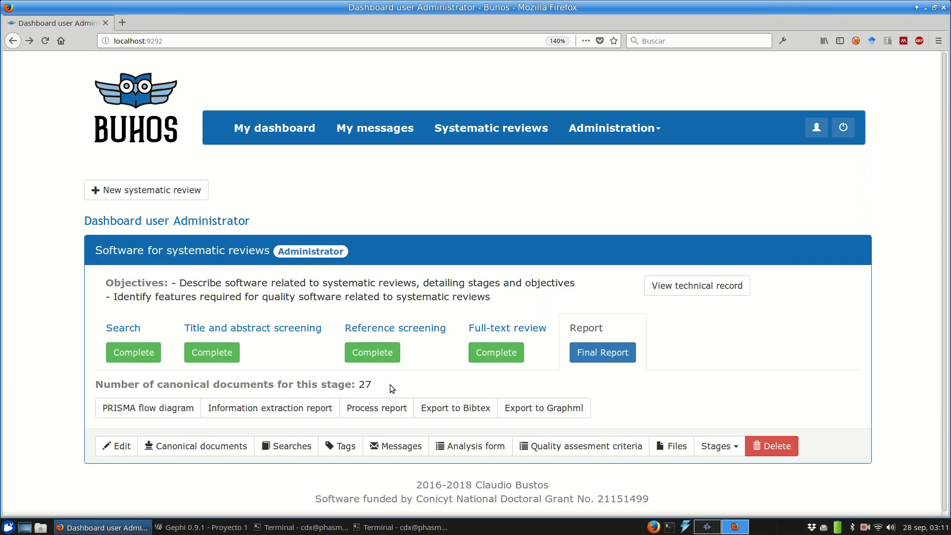
{"action": "left_click", "coordinate": [312, 408]}
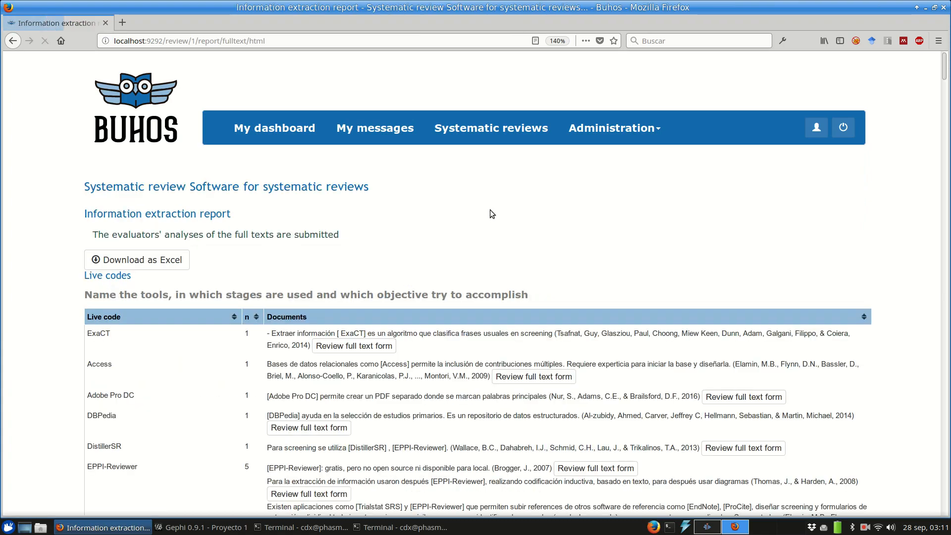
{"action": "scroll", "coordinate": [485, 211], "scroll_direction": "down", "scroll_amount": 12}
{"action": "scroll", "coordinate": [503, 216], "scroll_direction": "down", "scroll_amount": 15}
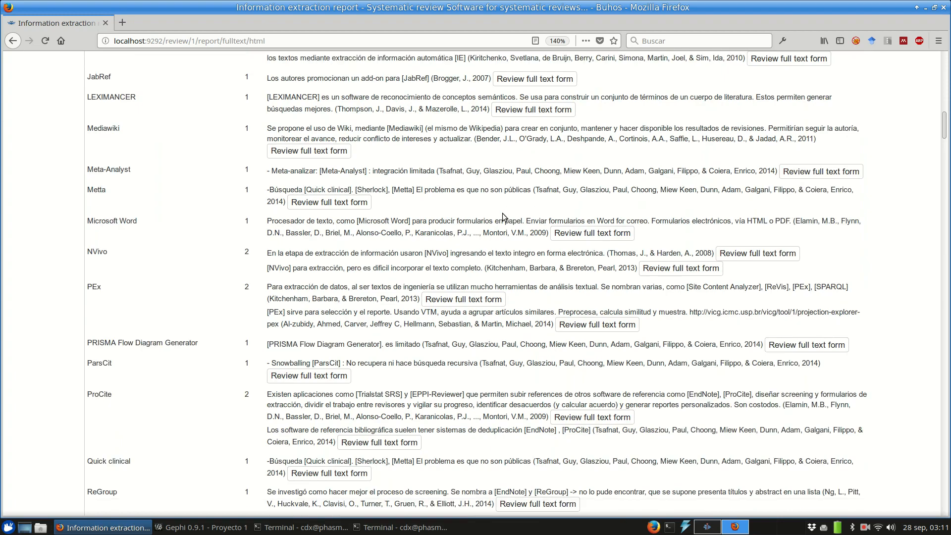
{"action": "scroll", "coordinate": [502, 216], "scroll_direction": "down", "scroll_amount": 3}
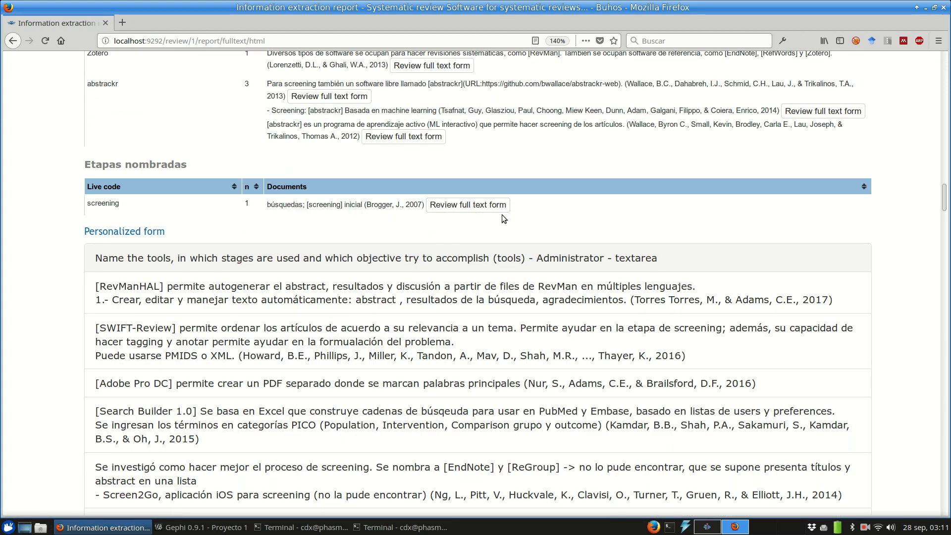
{"action": "scroll", "coordinate": [501, 214], "scroll_direction": "down", "scroll_amount": 17}
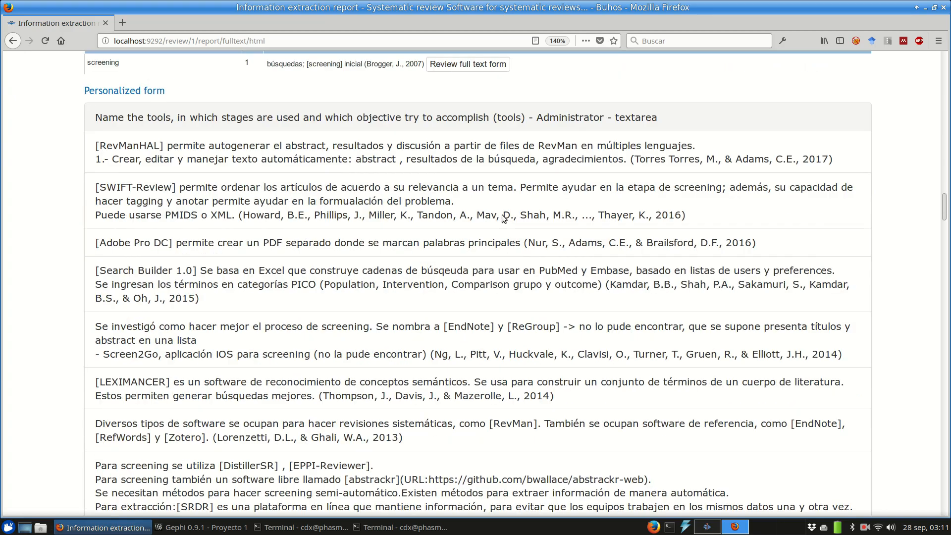
{"action": "scroll", "coordinate": [501, 215], "scroll_direction": "down", "scroll_amount": 20}
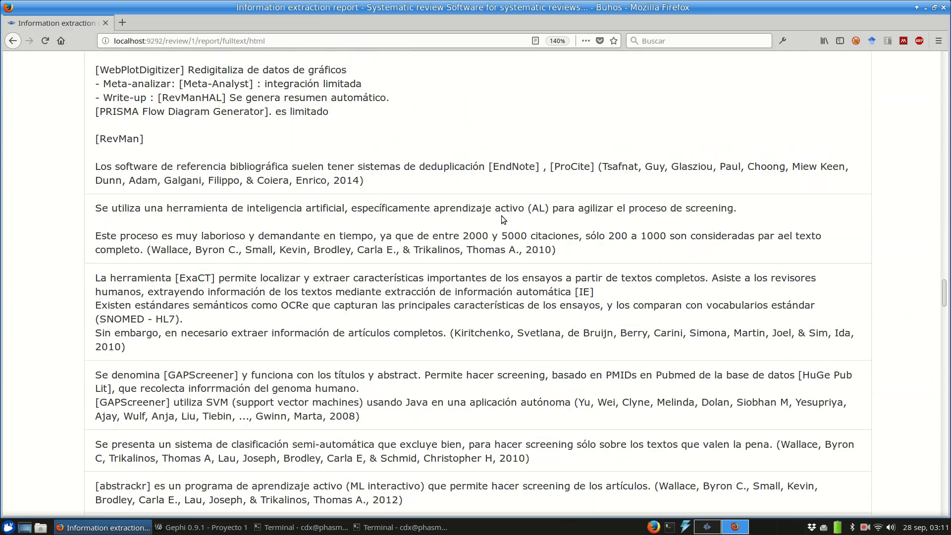
{"action": "left_click", "coordinate": [12, 40]}
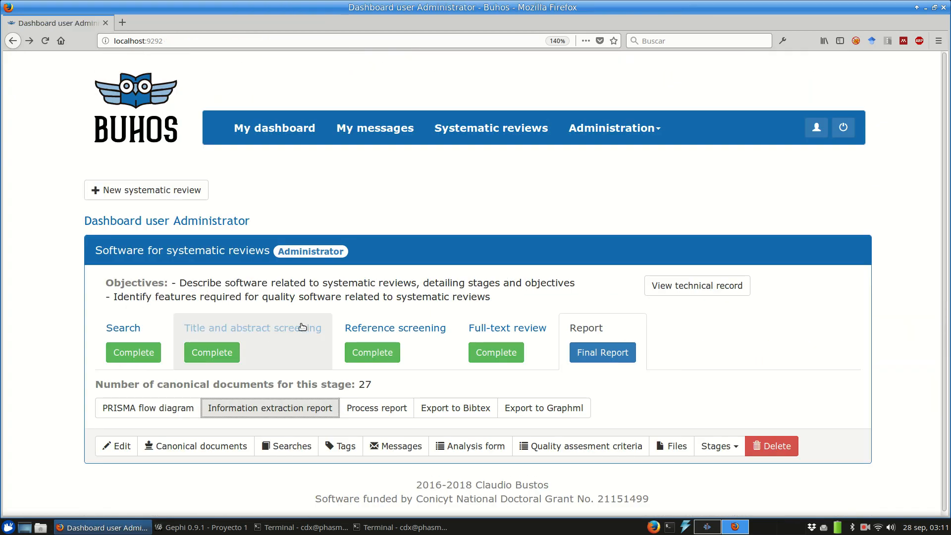
Step: Open the process report and review its search sources, searches and title-and-abstract screening decisions
{"action": "left_click", "coordinate": [375, 407]}
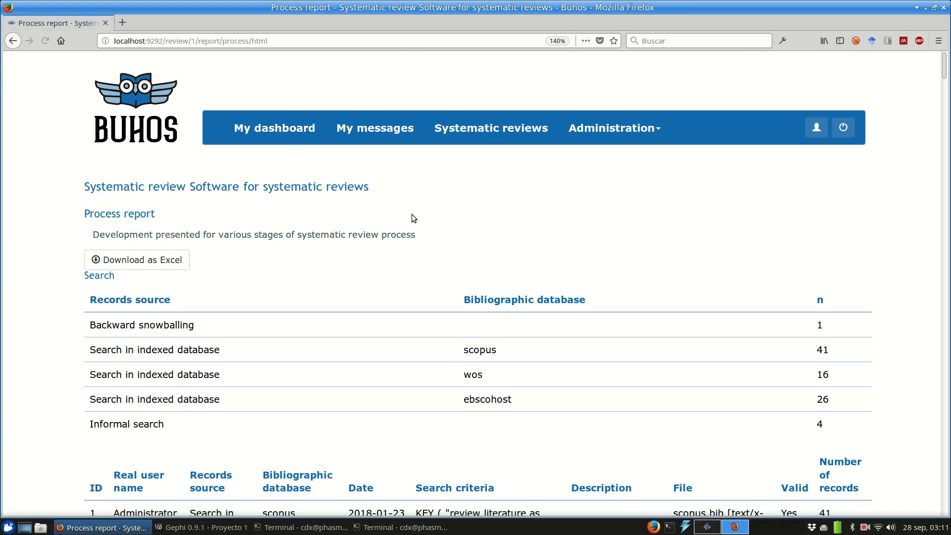
{"action": "scroll", "coordinate": [412, 213], "scroll_direction": "down", "scroll_amount": 5}
{"action": "scroll", "coordinate": [412, 213], "scroll_direction": "down", "scroll_amount": 20}
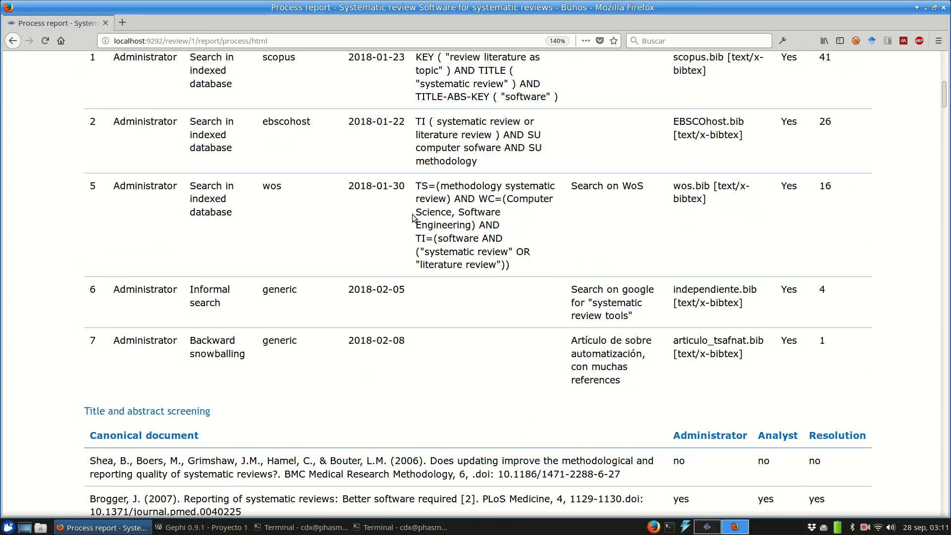
{"action": "scroll", "coordinate": [412, 218], "scroll_direction": "down", "scroll_amount": 15}
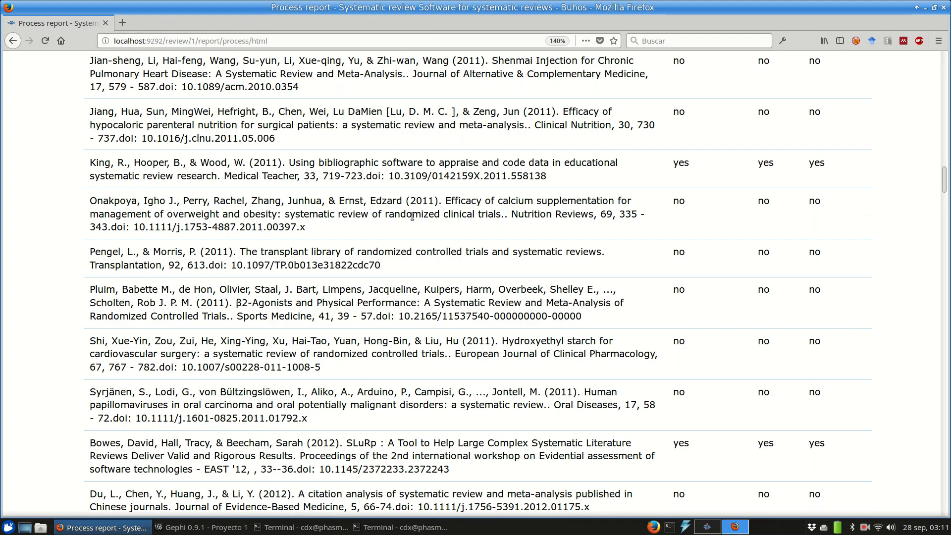